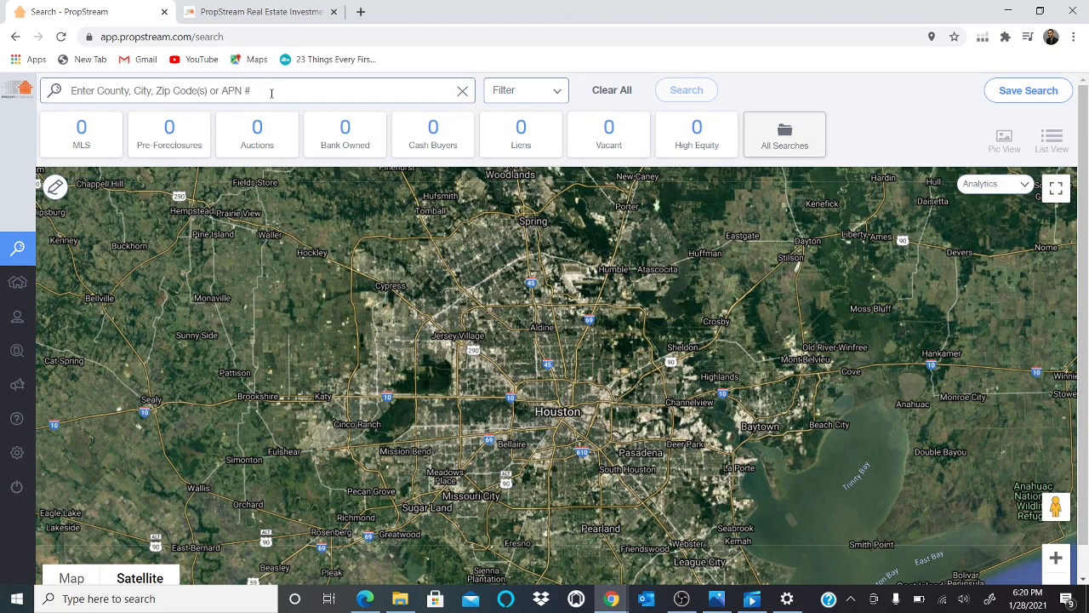
Search for properties in Houston, TX using the recent searches.
left_click(271, 93)
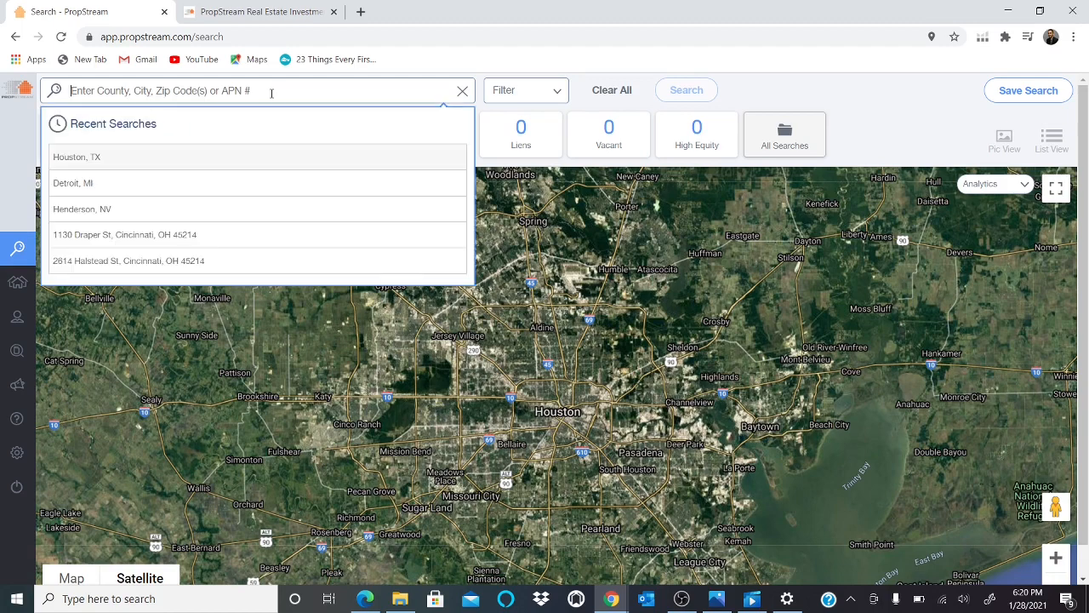
left_click(239, 159)
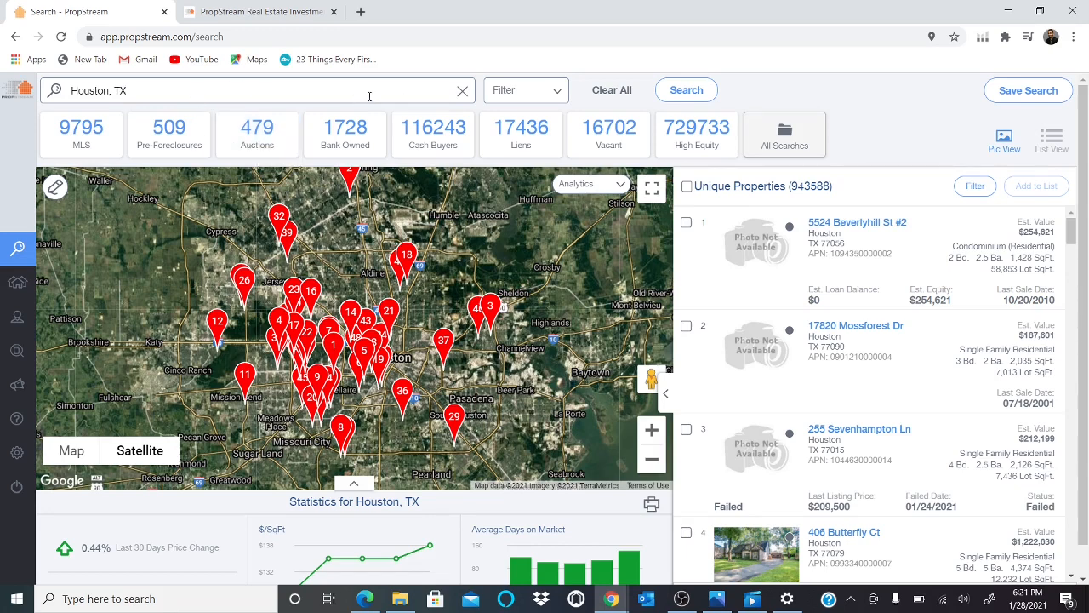
Open the search options and set Owner Occupied to No and Occupancy Status to Vacant.
left_click(557, 93)
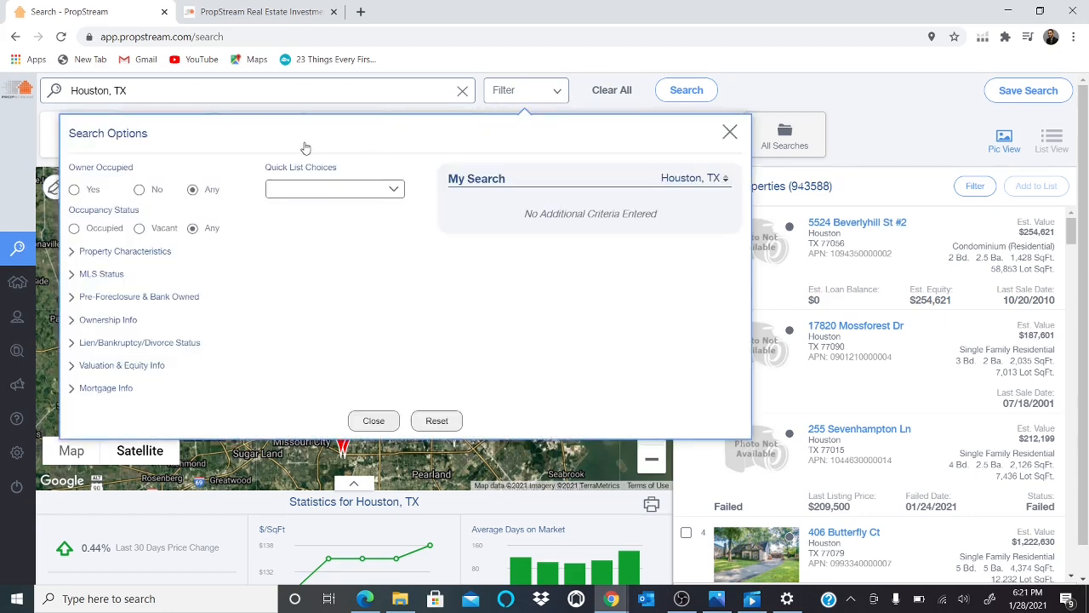
left_click(141, 195)
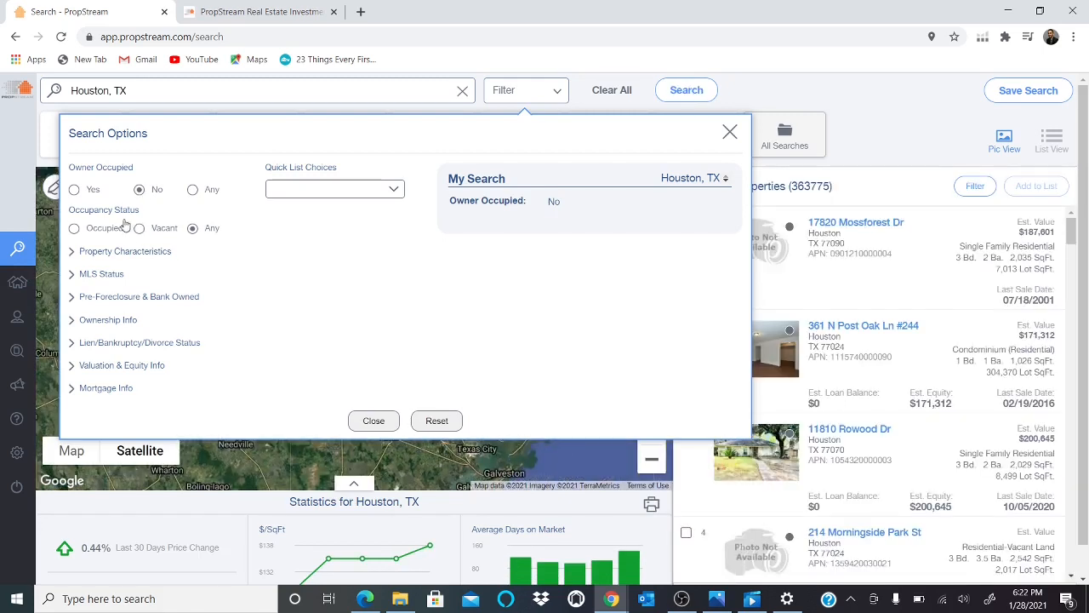
left_click(139, 228)
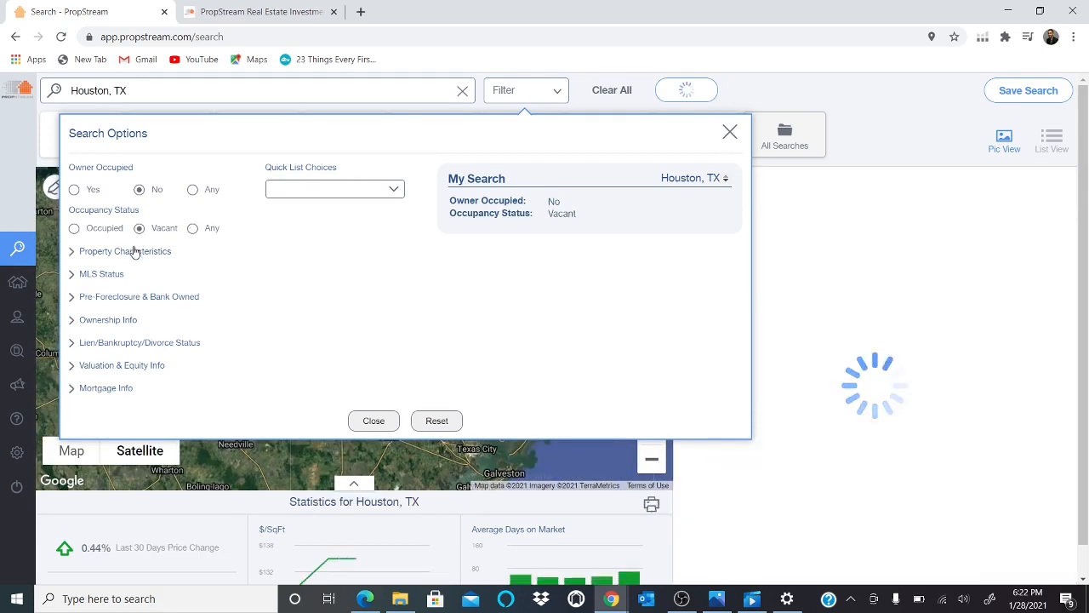
Under Property Characteristics, set the classification to Residential and the property type to Single Family.
left_click(135, 252)
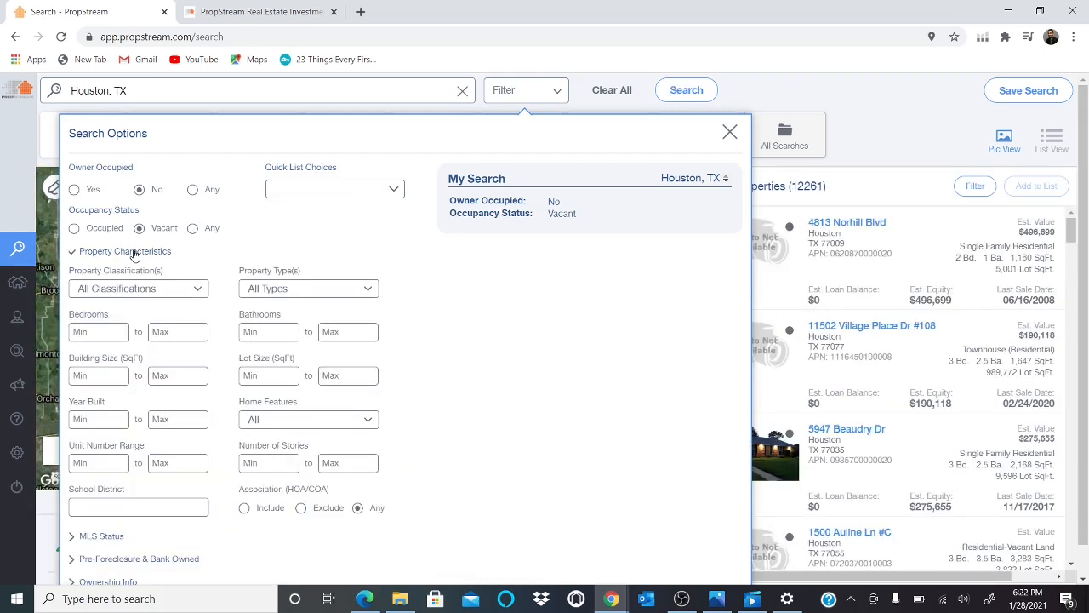
left_click(138, 289)
left_click(132, 315)
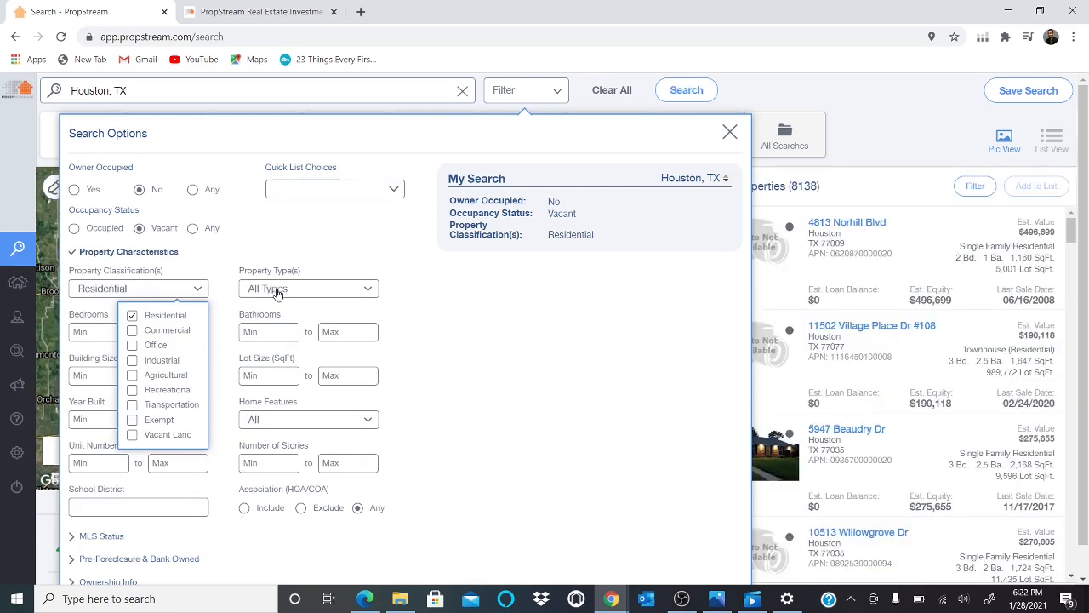
left_click(278, 290)
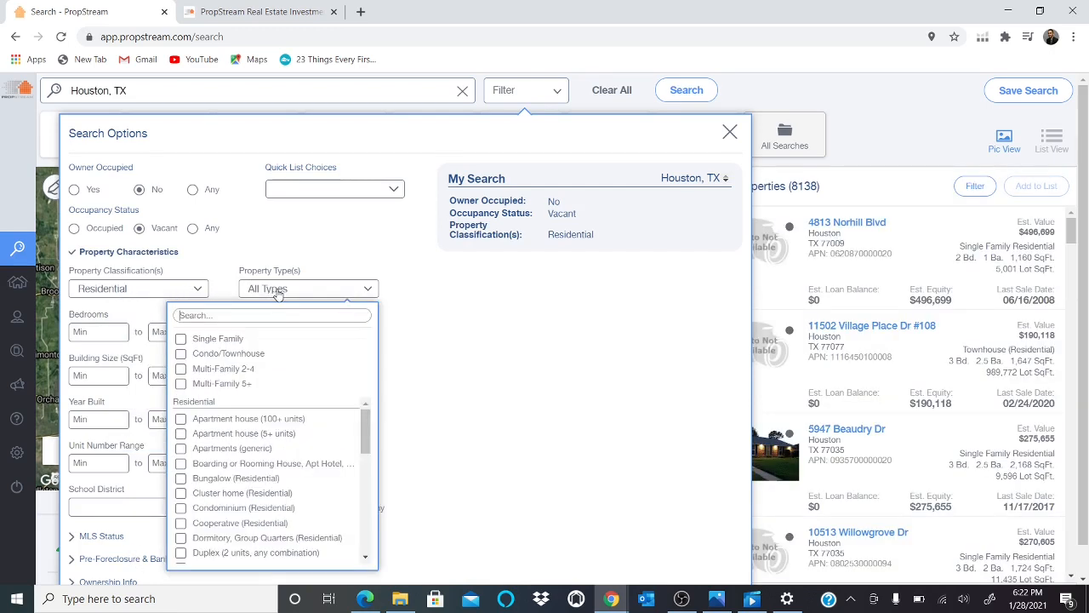
left_click(180, 340)
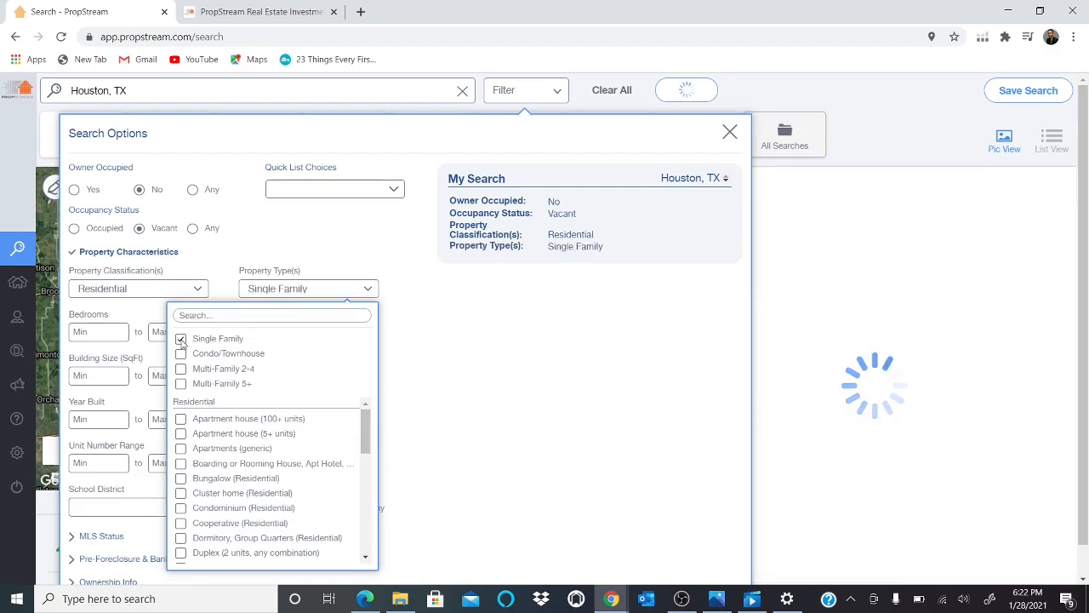
left_click(473, 370)
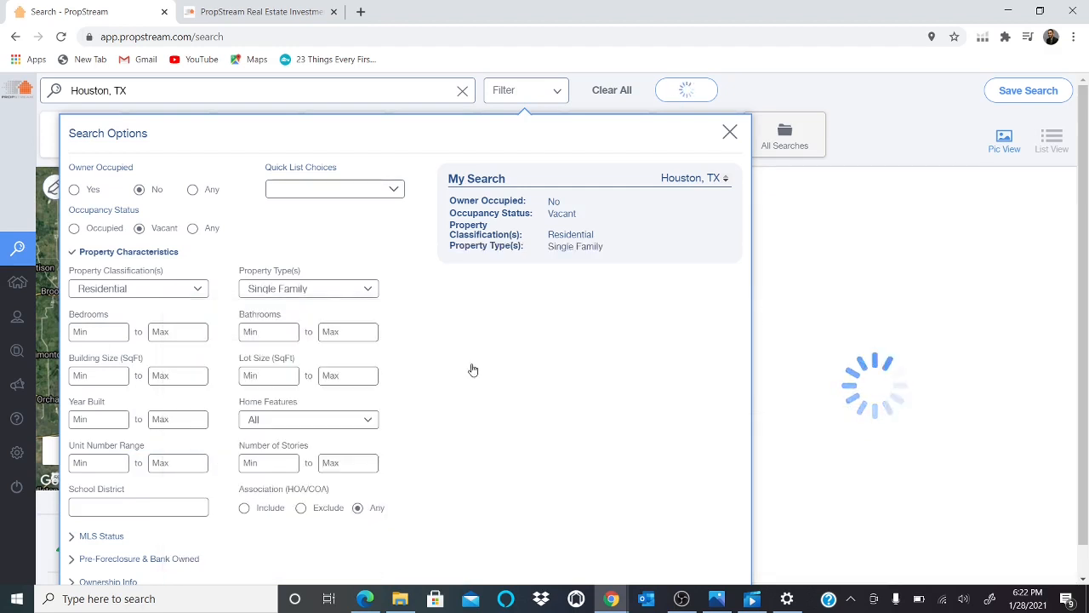
Filter for properties not on market under MLS Status, with a minimum of 5 years of ownership.
left_click(113, 537)
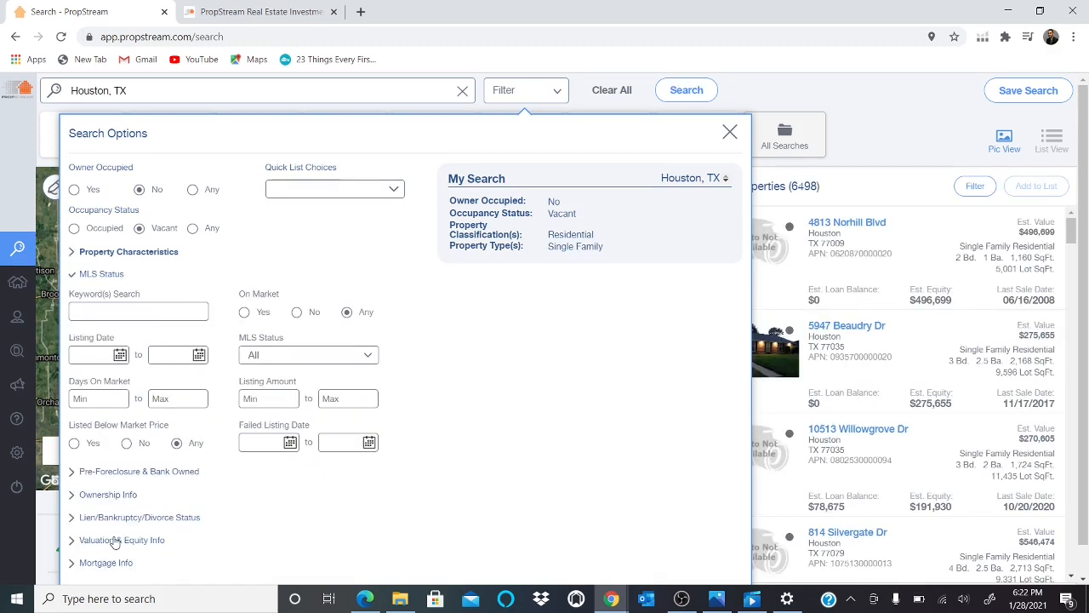
left_click(296, 313)
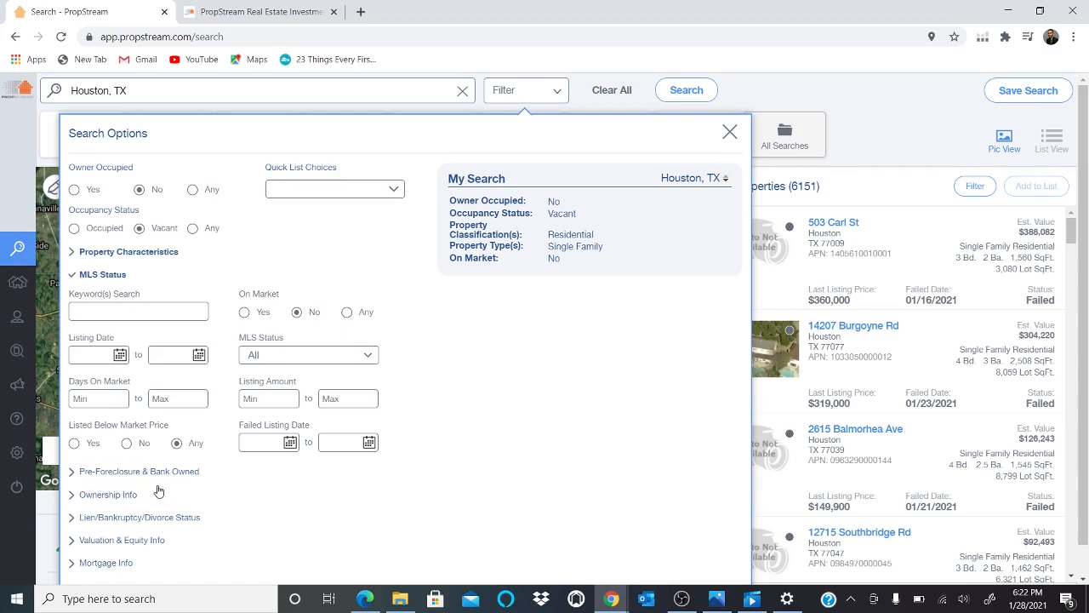
left_click(104, 497)
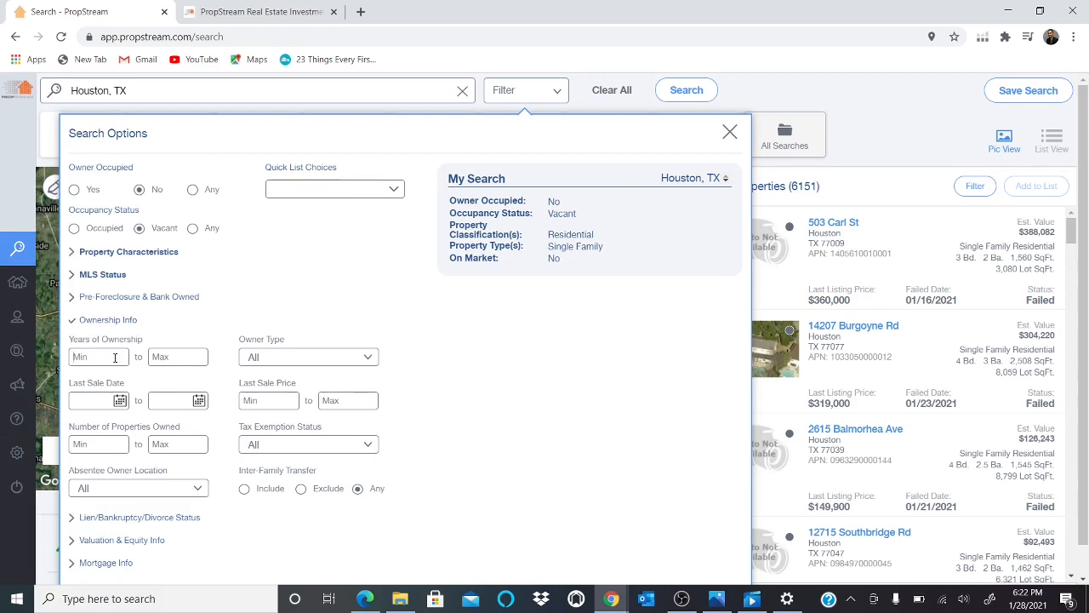
left_click(115, 357)
type("5")
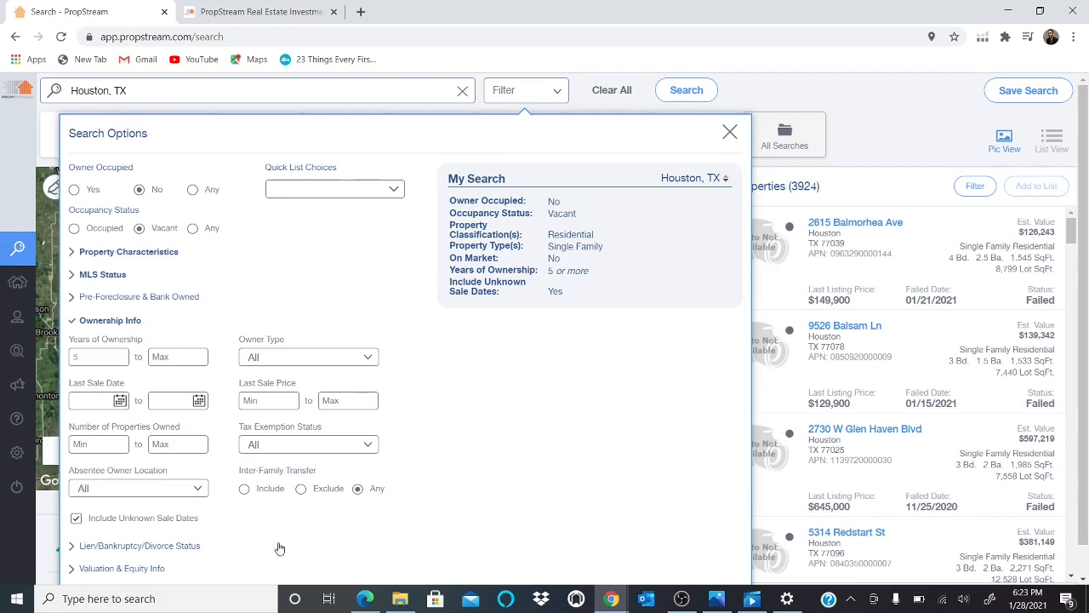
Set the minimum Estimated Equity % to 30 under Valuation & Equity Info and close the search options.
left_click(134, 572)
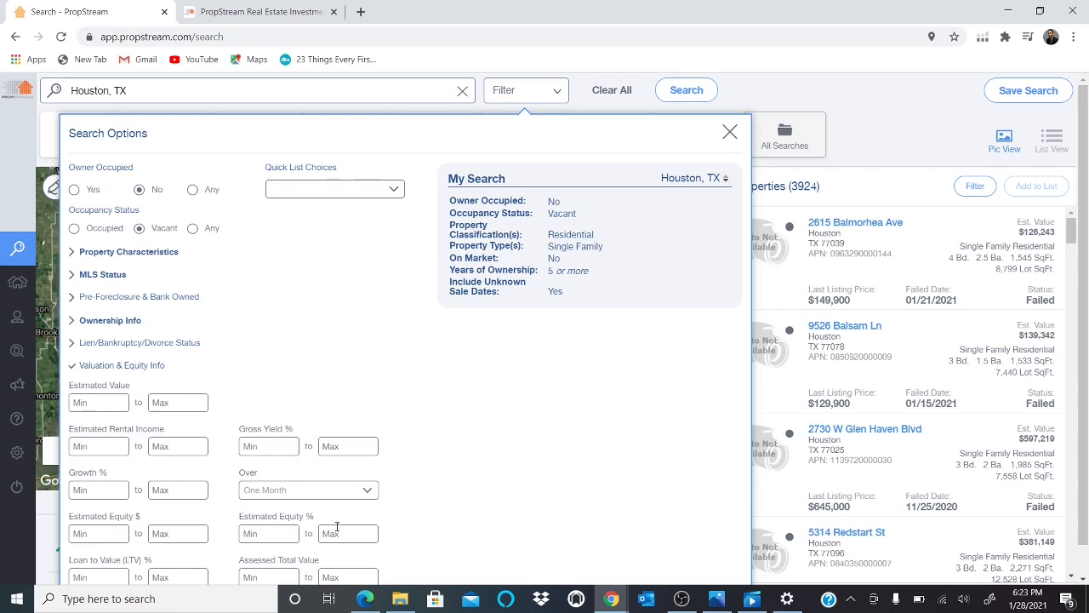
left_click(279, 533)
type("30")
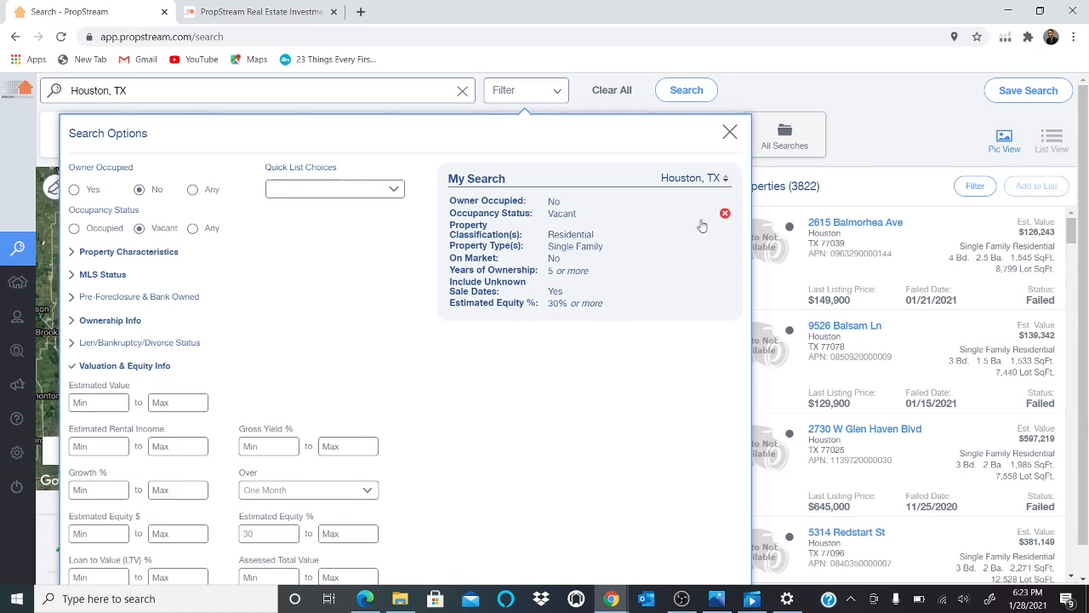
left_click(853, 194)
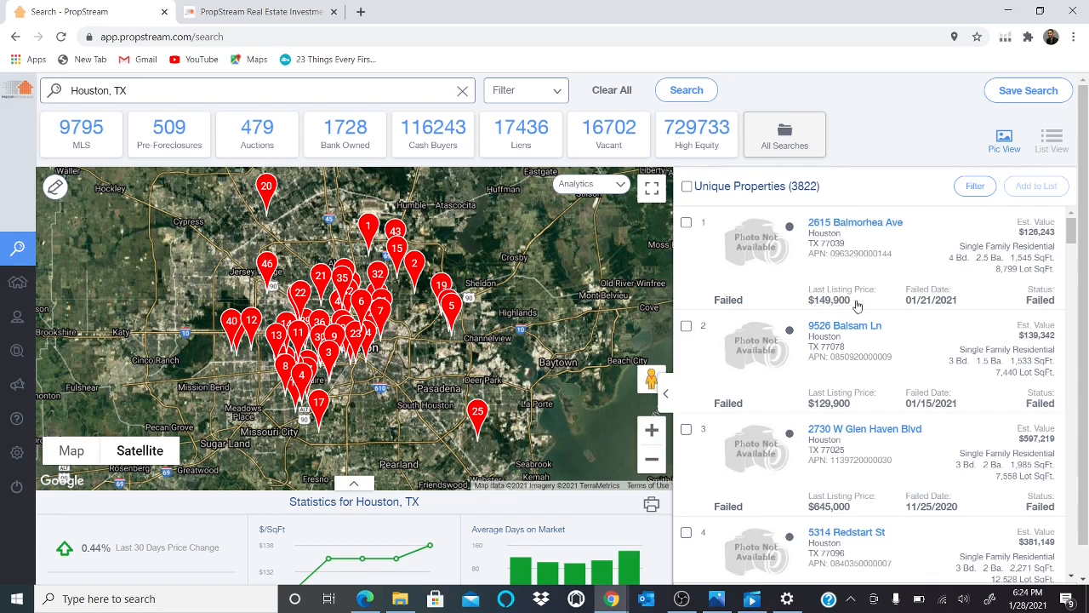
mouse_move(1072, 238)
left_mouse_down()
mouse_move(1074, 294)
mouse_move(1072, 225)
left_mouse_up()
left_click_drag(1073, 232, 1068, 400)
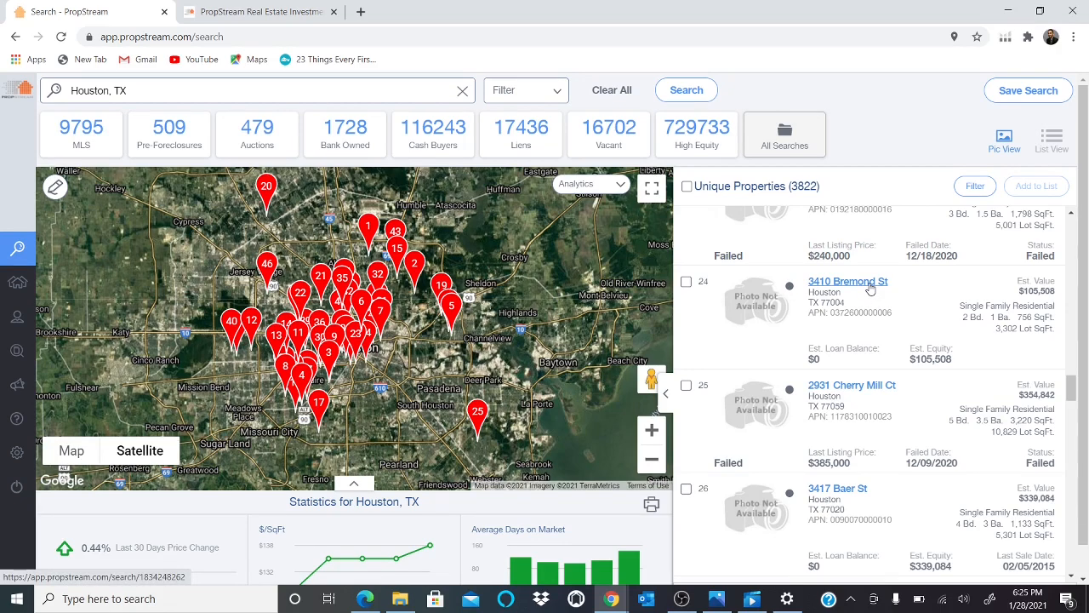
left_click(869, 289)
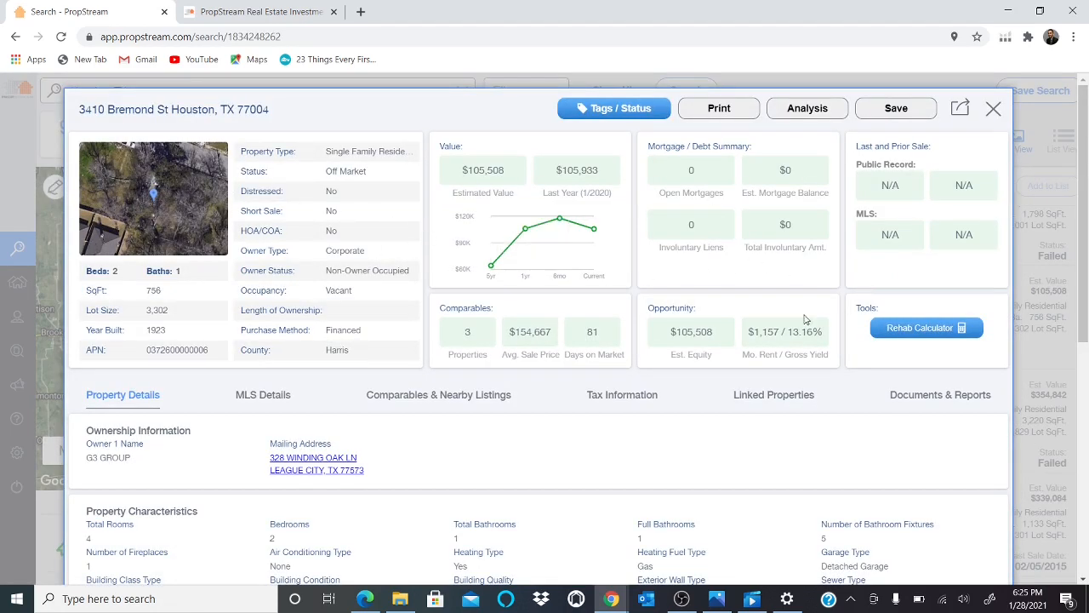
Review the property's overview and its MLS Details.
left_click_drag(1086, 281, 1084, 312)
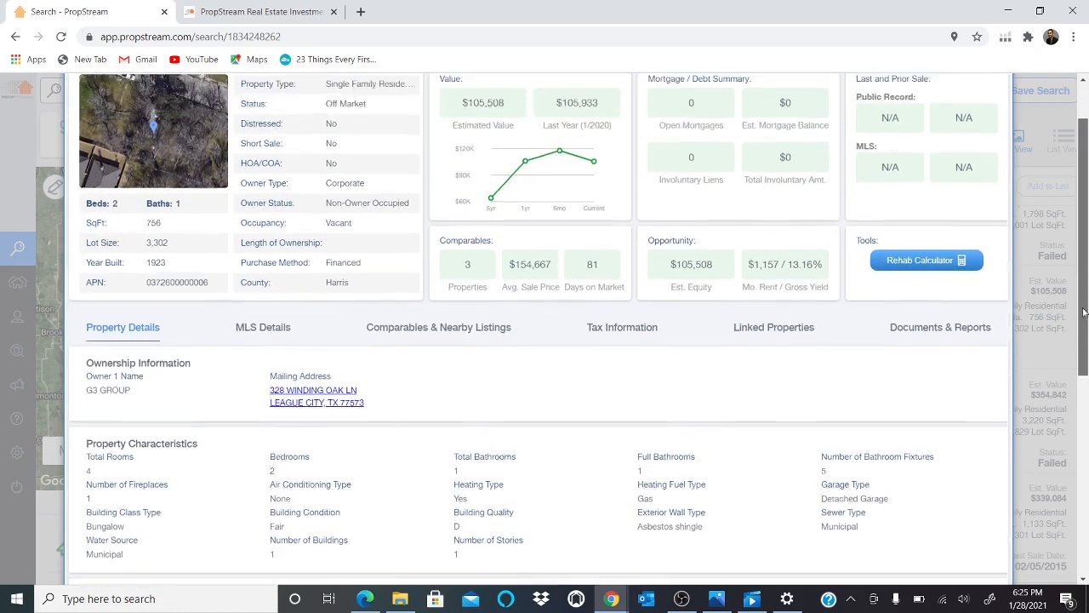
scroll(1084, 313, "up", 2)
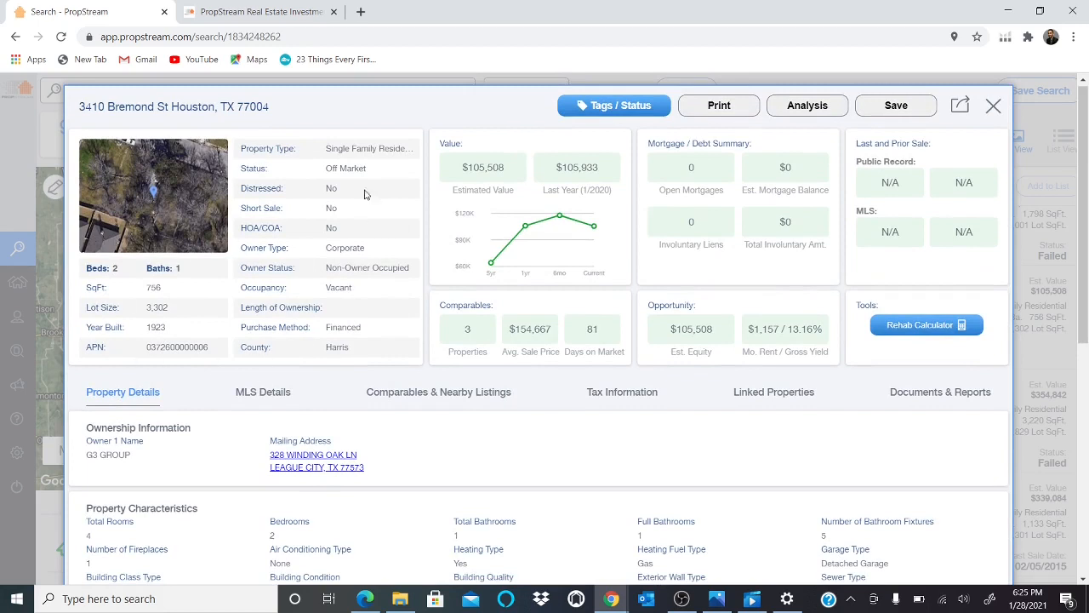
left_click(250, 395)
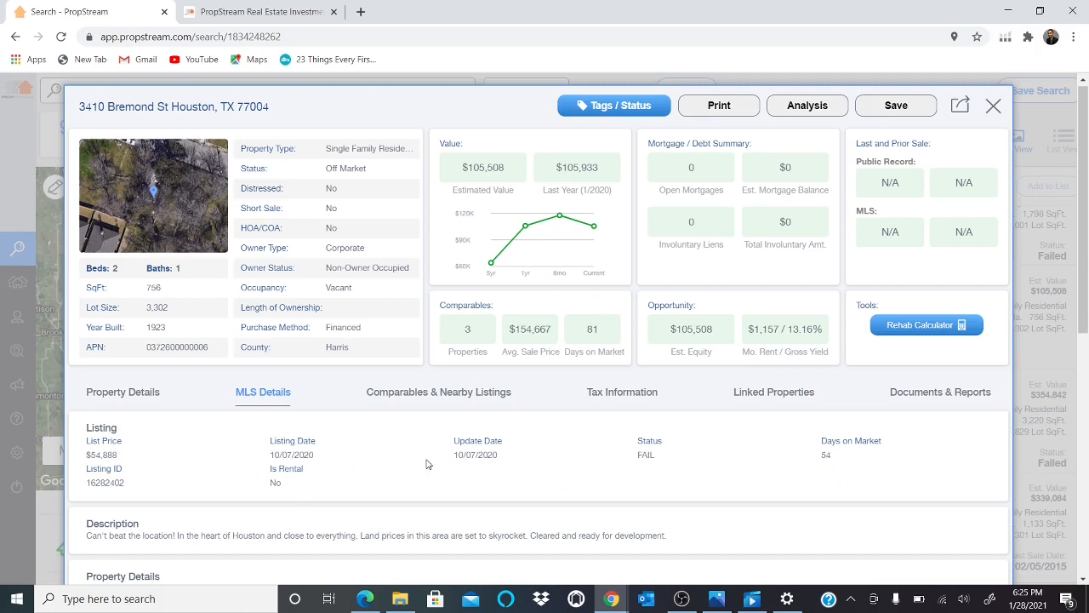
Examine the Comparables & Nearby Listings for this property.
left_click(413, 400)
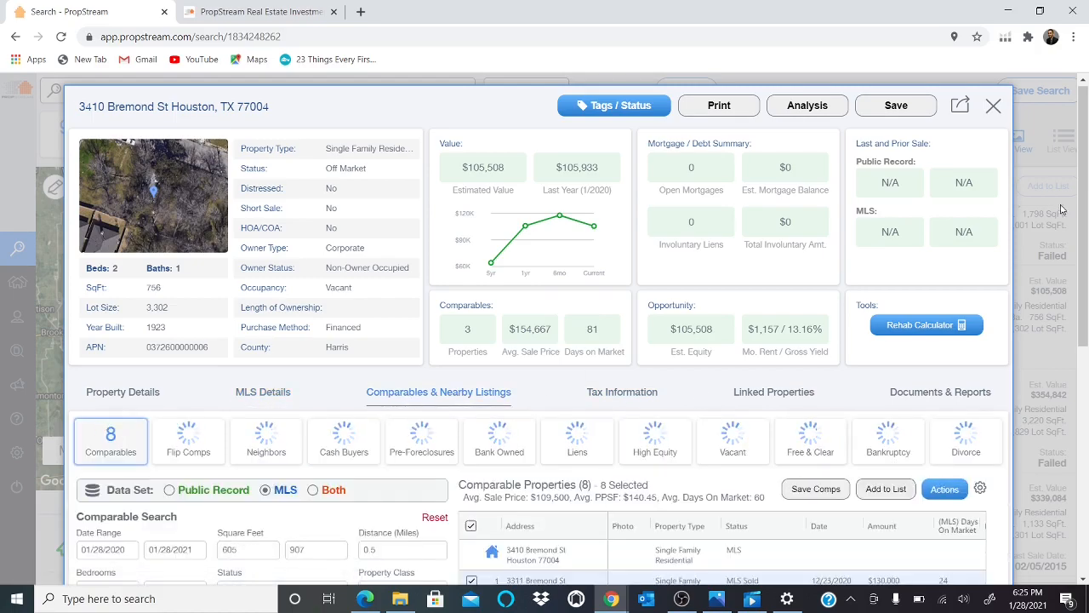
left_click_drag(1086, 214, 647, 383)
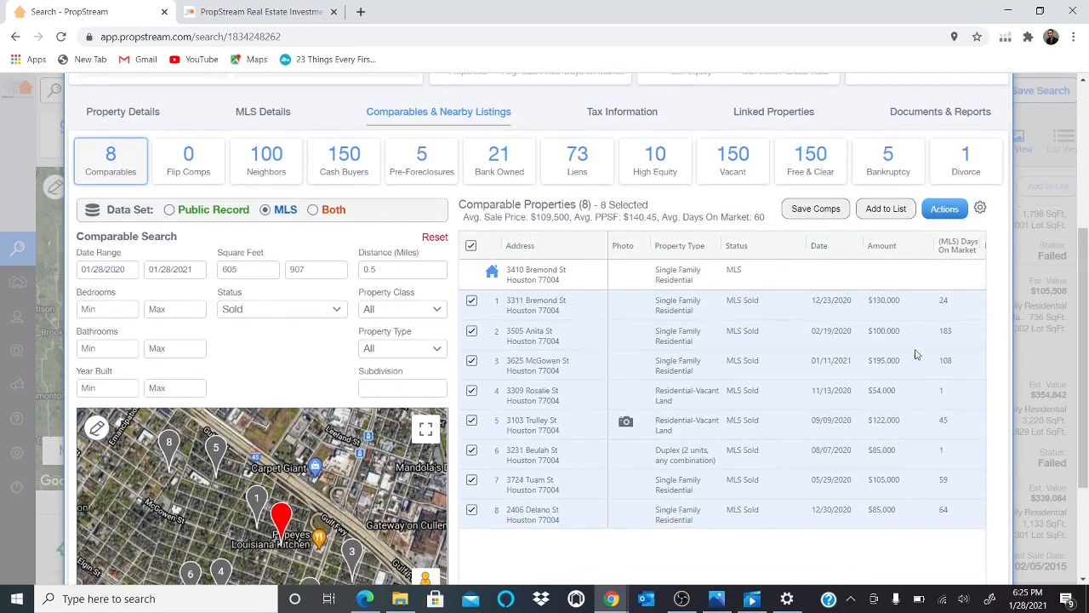
left_click_drag(1086, 383, 1088, 221)
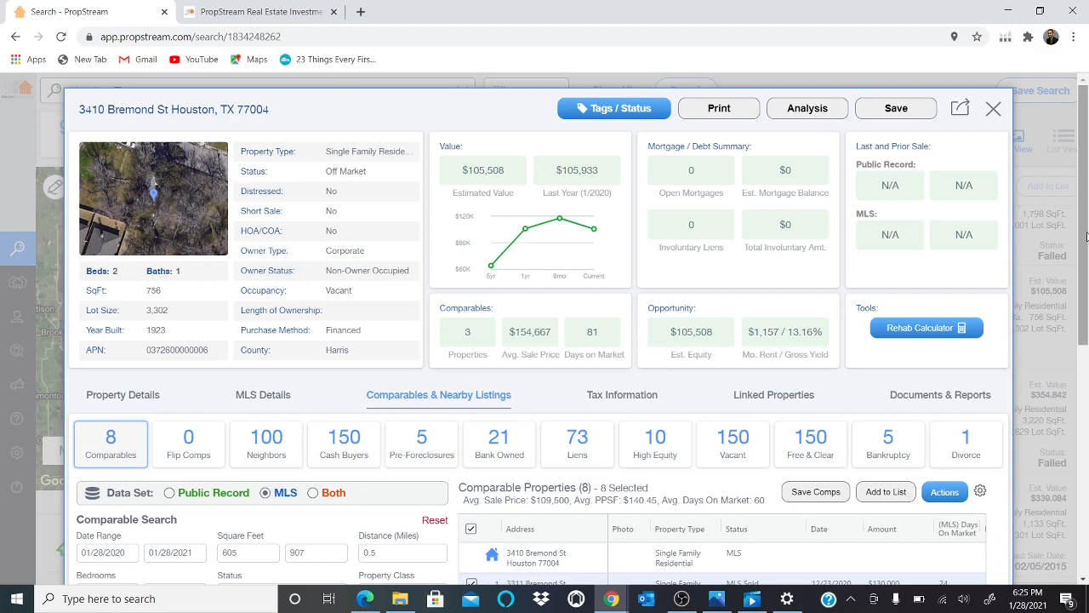
scroll(1086, 241, "down", 2)
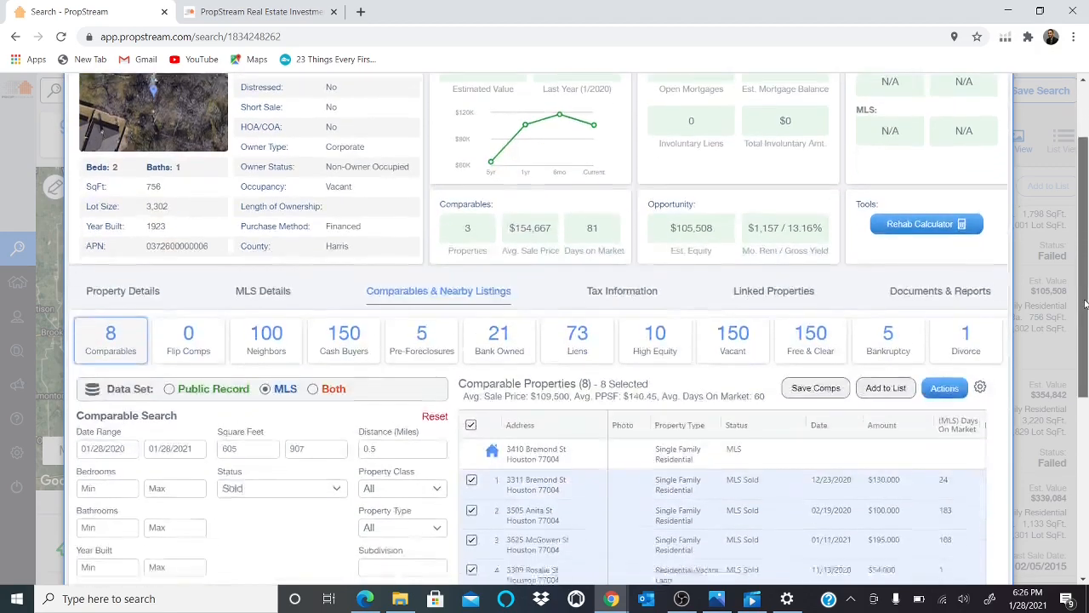
scroll(1086, 234, "up", 2)
scroll(1086, 234, "down", 3)
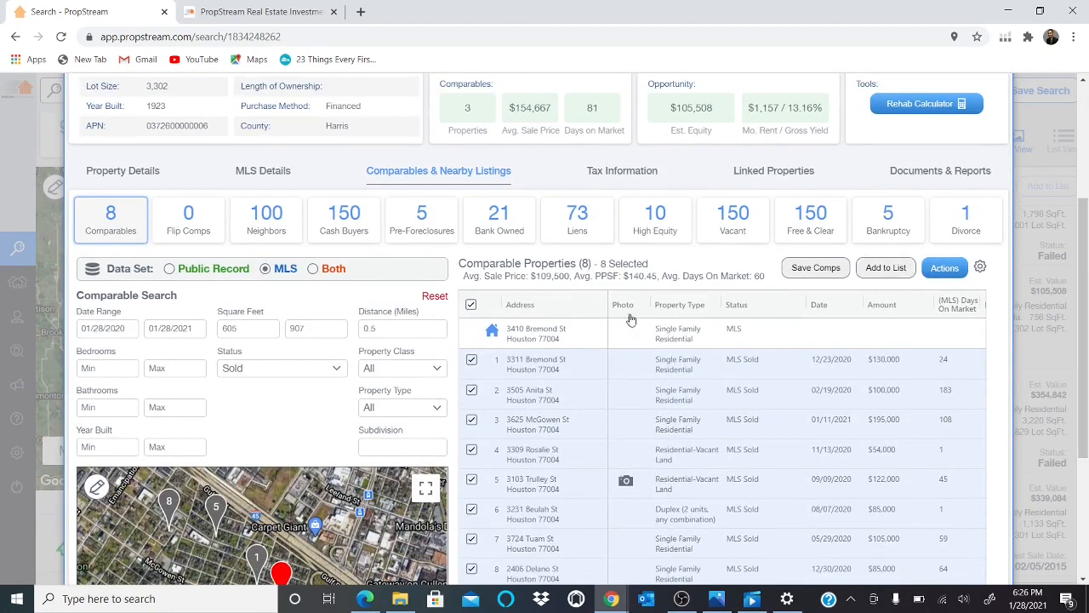
left_click_drag(1085, 290, 1088, 212)
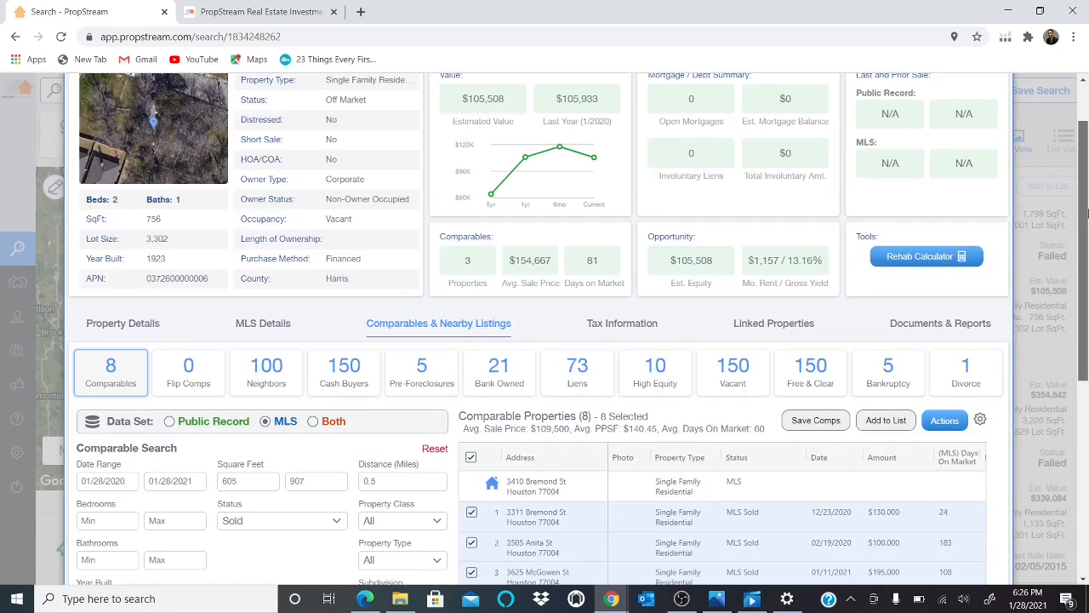
mouse_move(1088, 213)
left_mouse_down()
mouse_move(1086, 127)
mouse_move(1076, 294)
mouse_move(1087, 208)
mouse_move(1083, 266)
mouse_move(1081, 223)
left_mouse_up()
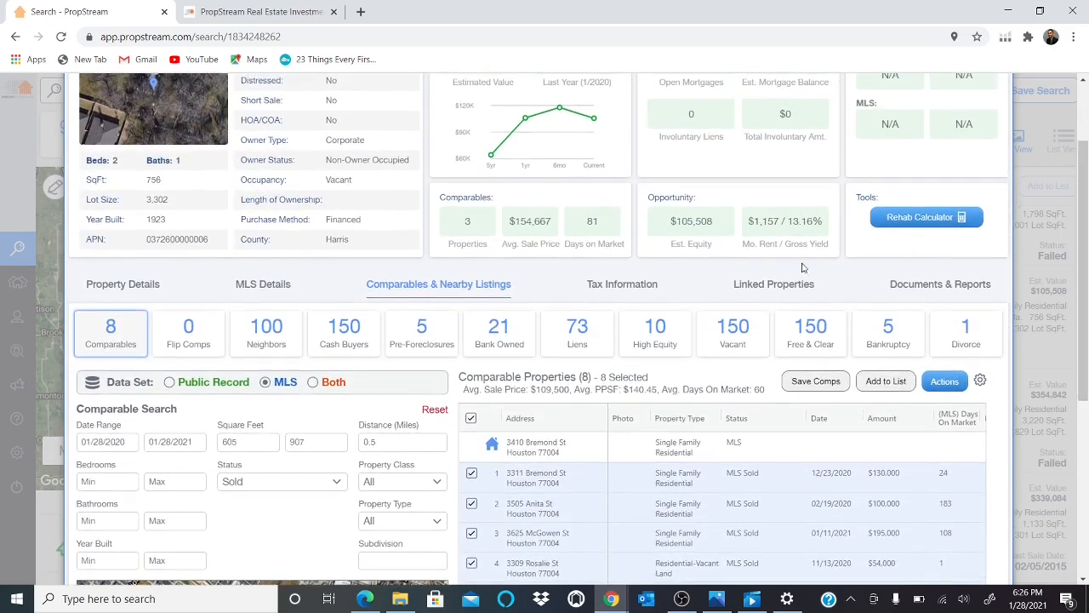
Review the property's Tax Information and Documents & Reports sections.
left_click(634, 285)
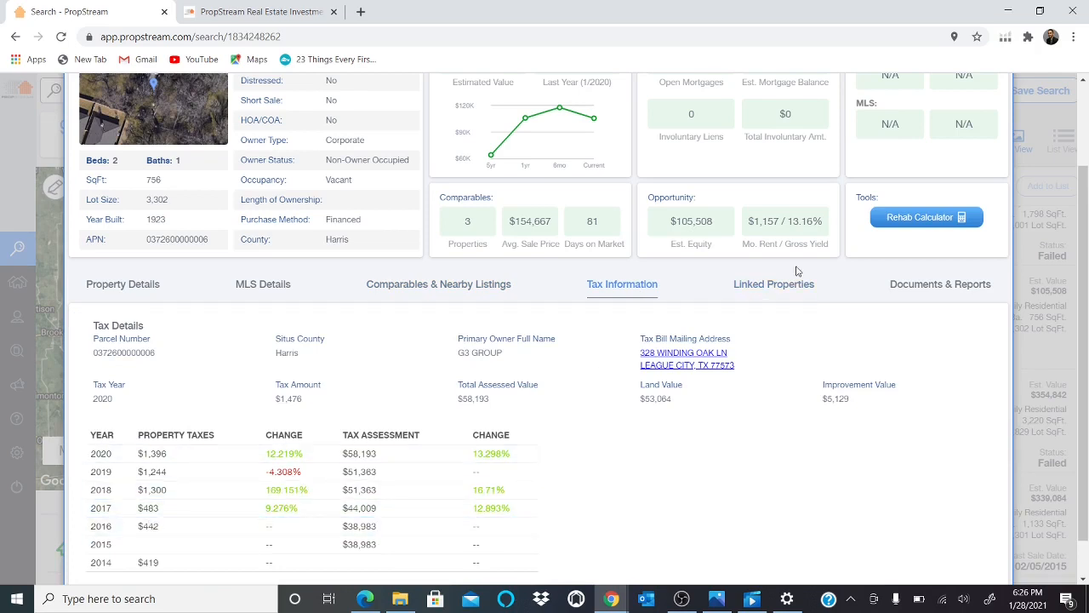
left_click(885, 298)
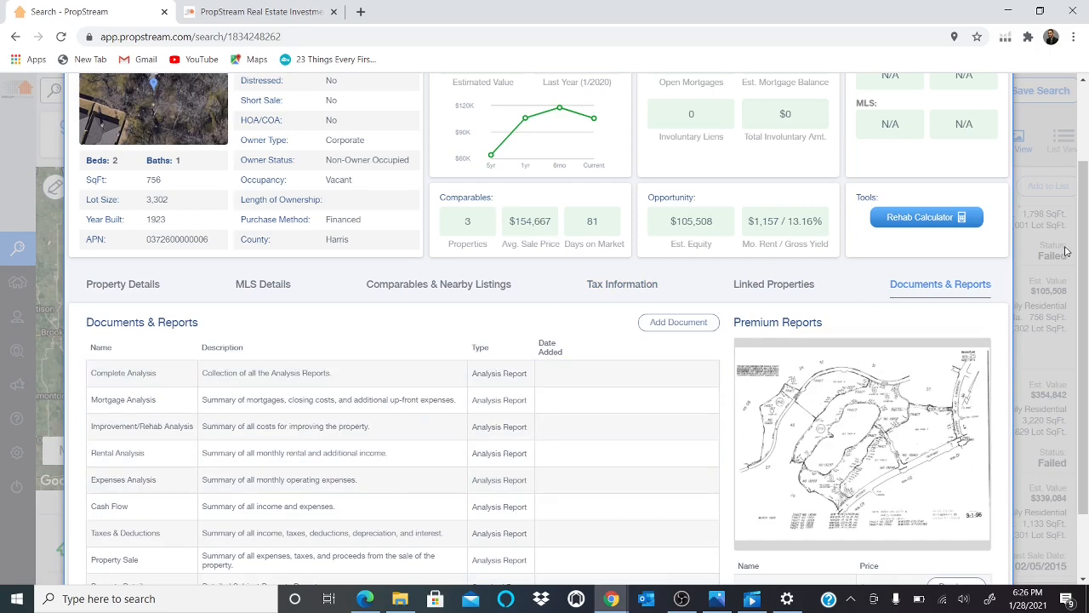
left_click_drag(1084, 277, 1088, 202)
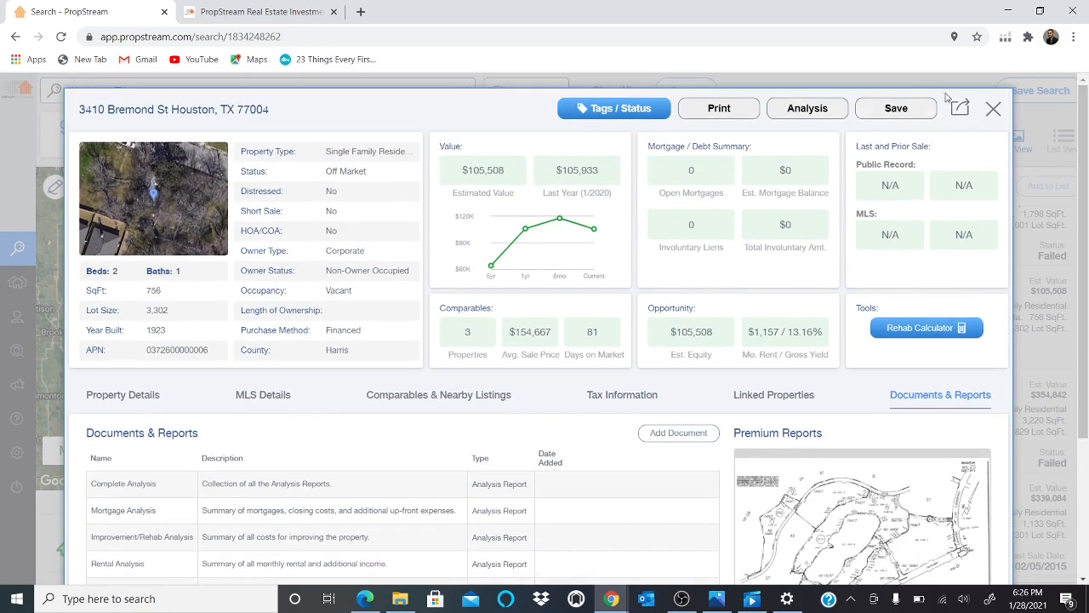
Close the property details and select all unique properties in the search results.
left_click(990, 112)
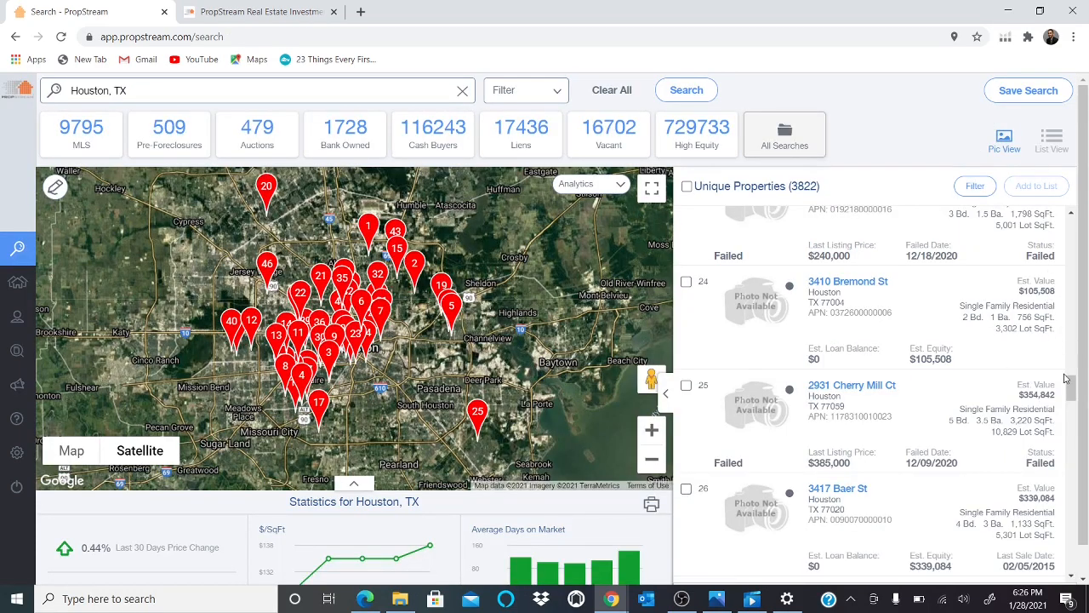
left_click_drag(1068, 383, 1086, 214)
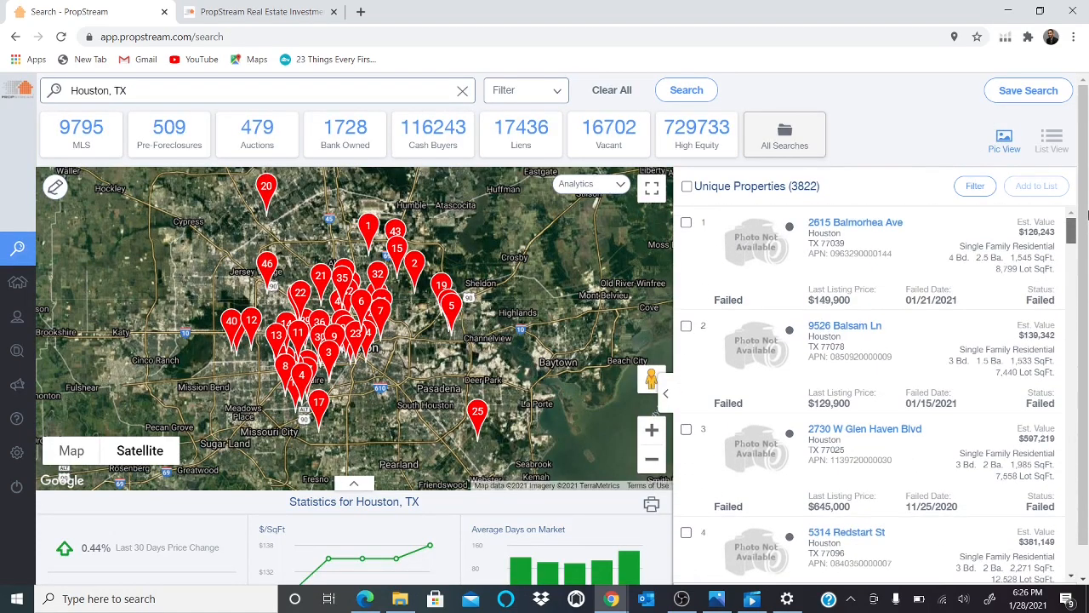
left_click(686, 187)
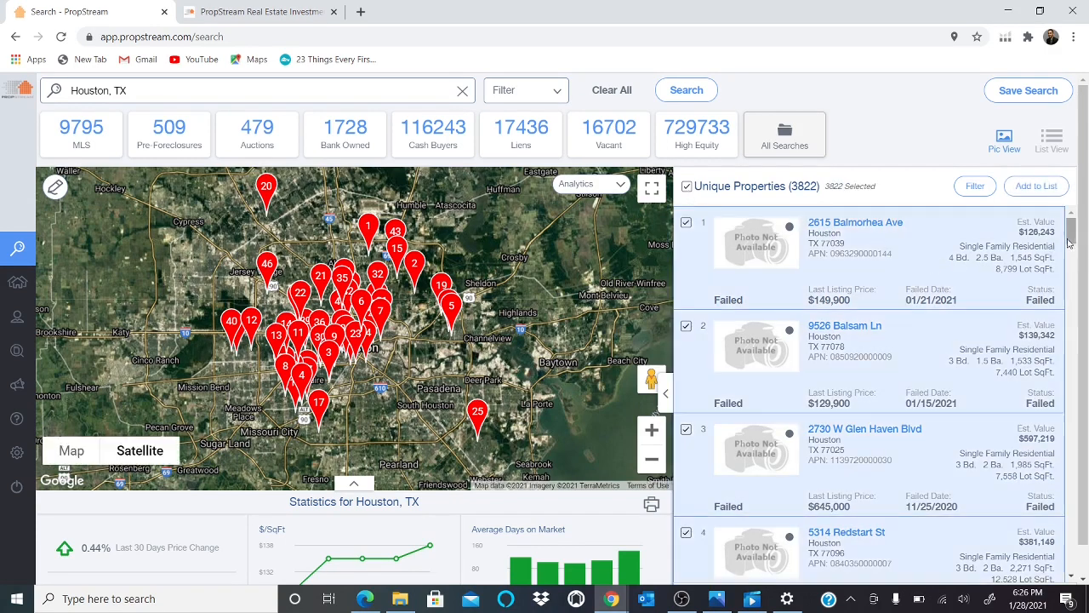
Add all selected properties to a new marketing list named "houston vacants".
mouse_move(1074, 246)
left_mouse_down()
mouse_move(1074, 360)
mouse_move(1074, 228)
left_mouse_up()
left_click(1045, 190)
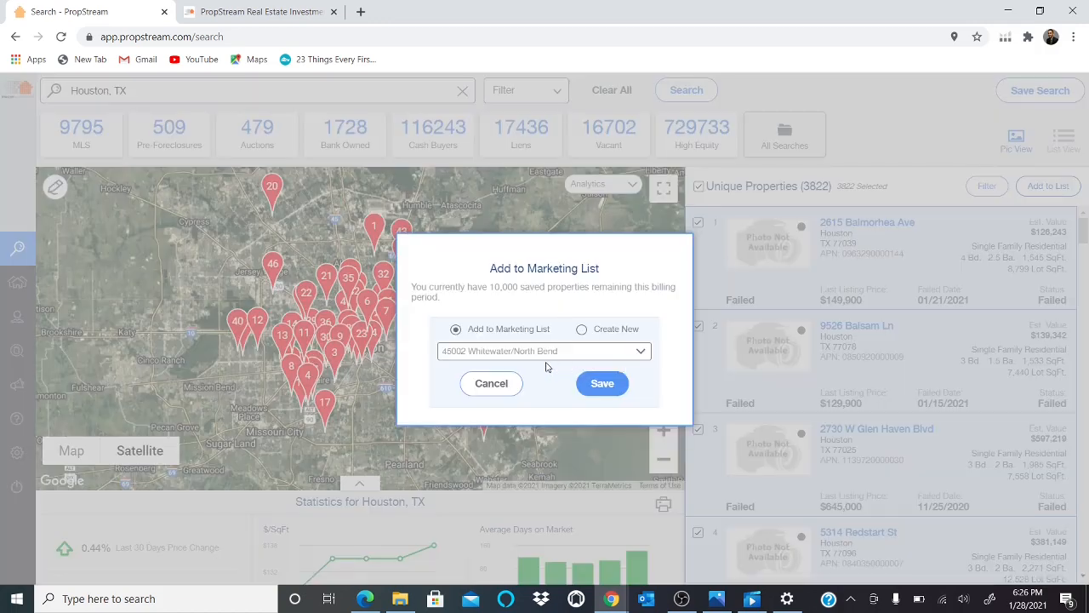
left_click(582, 330)
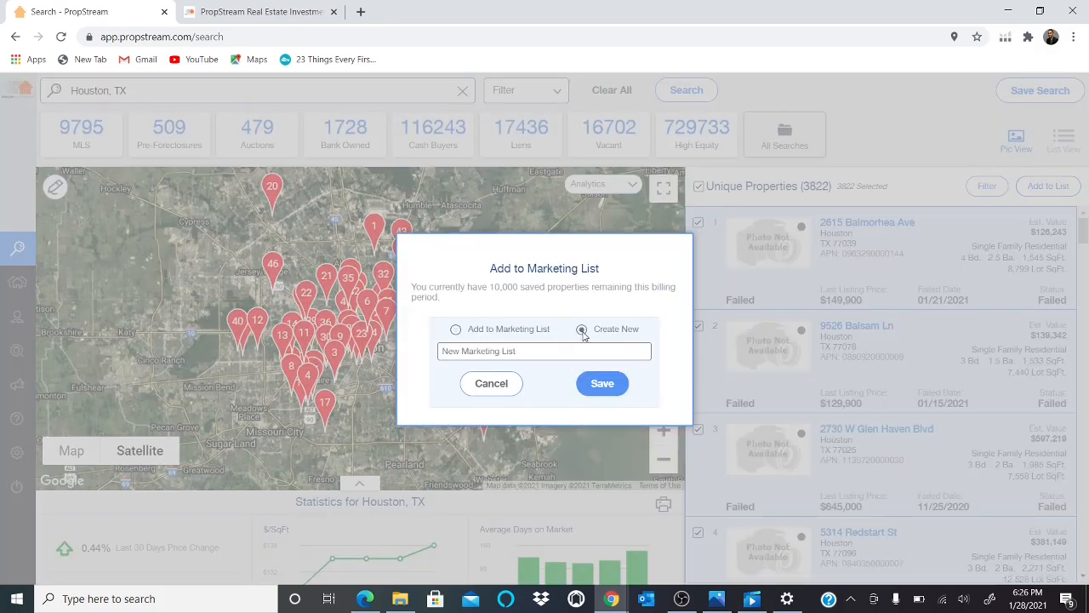
left_click(546, 349)
type("houston vacants")
left_click(589, 386)
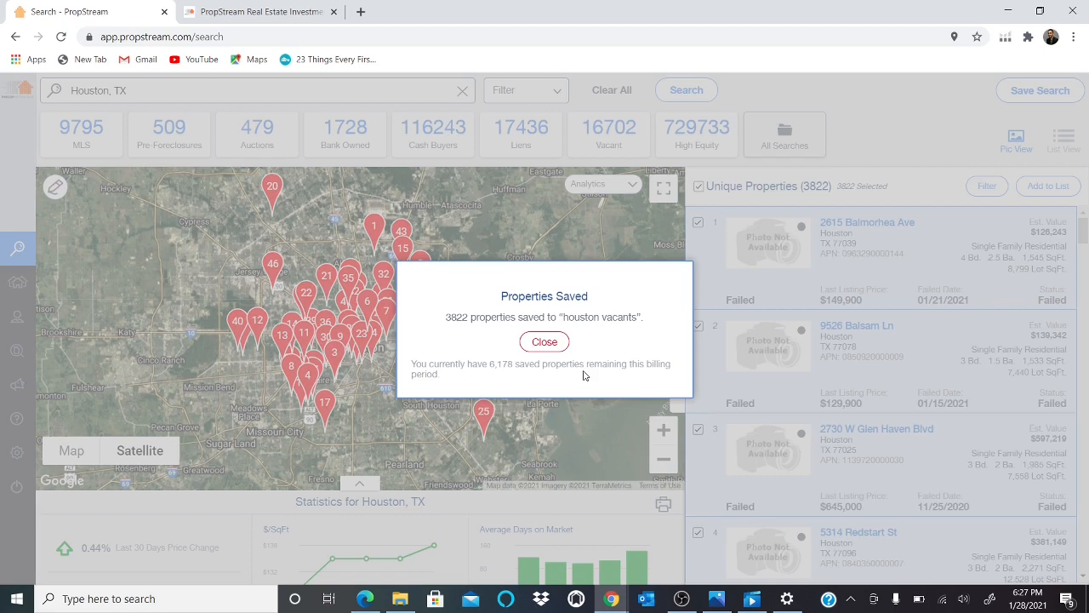
left_click(548, 342)
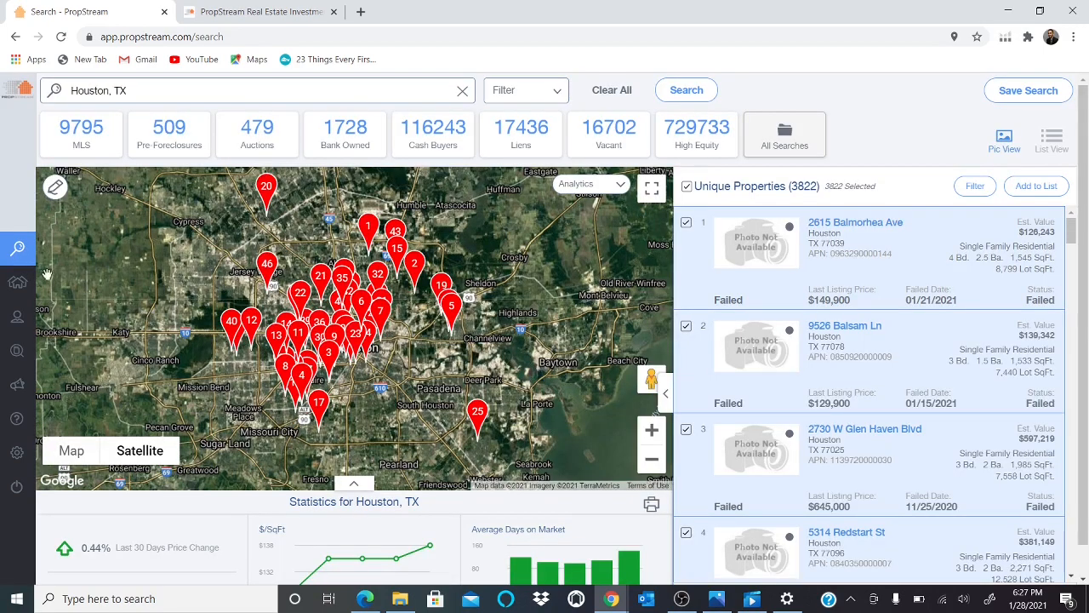
Open the "houston vacants" marketing list under My Properties.
left_click(32, 301)
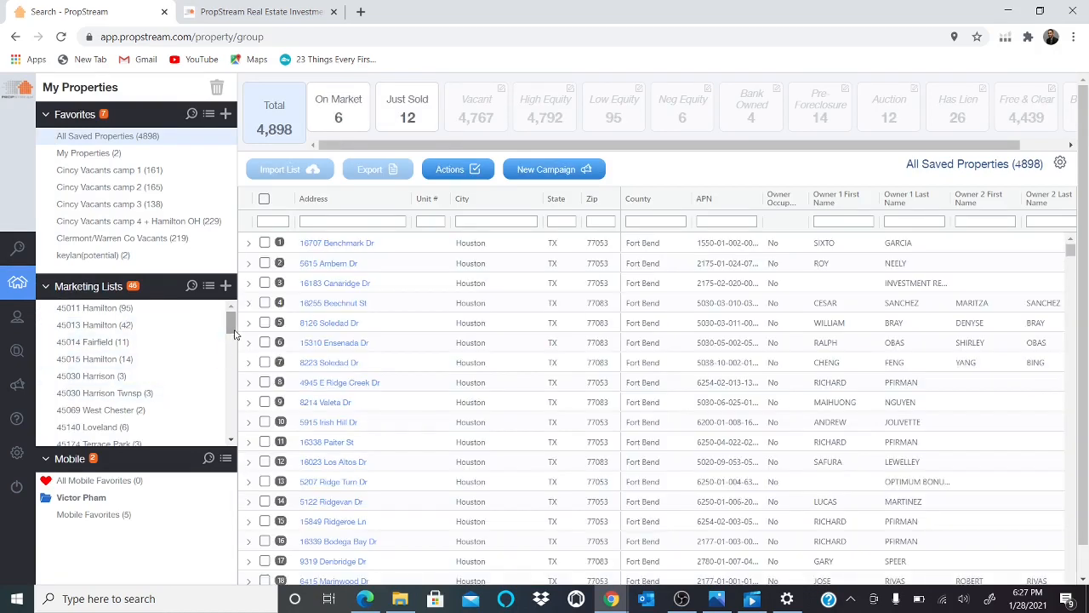
scroll(235, 334, "down", 5)
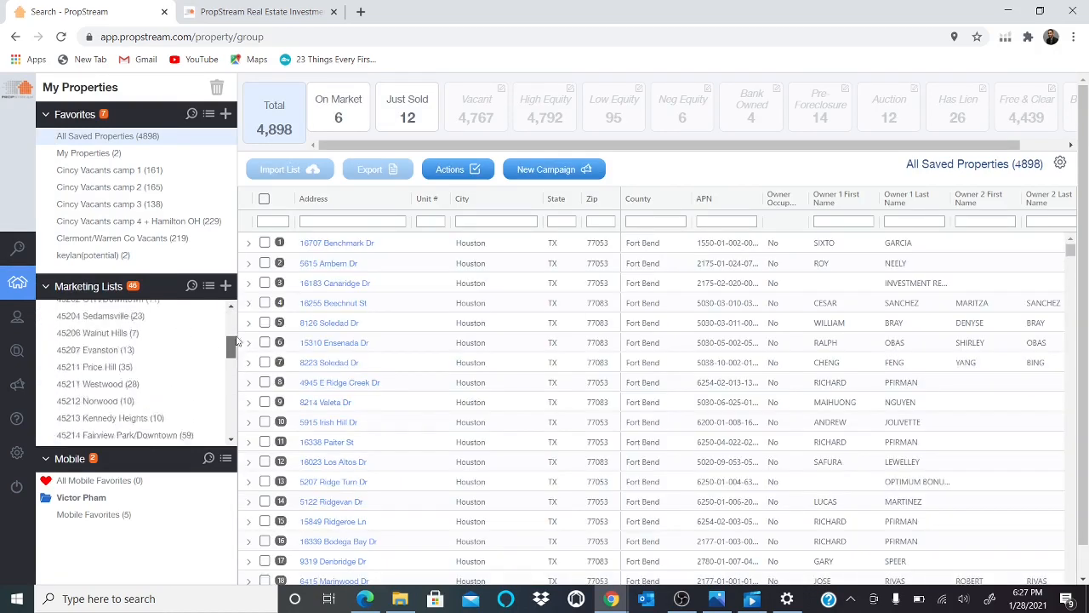
scroll(235, 334, "up", 5)
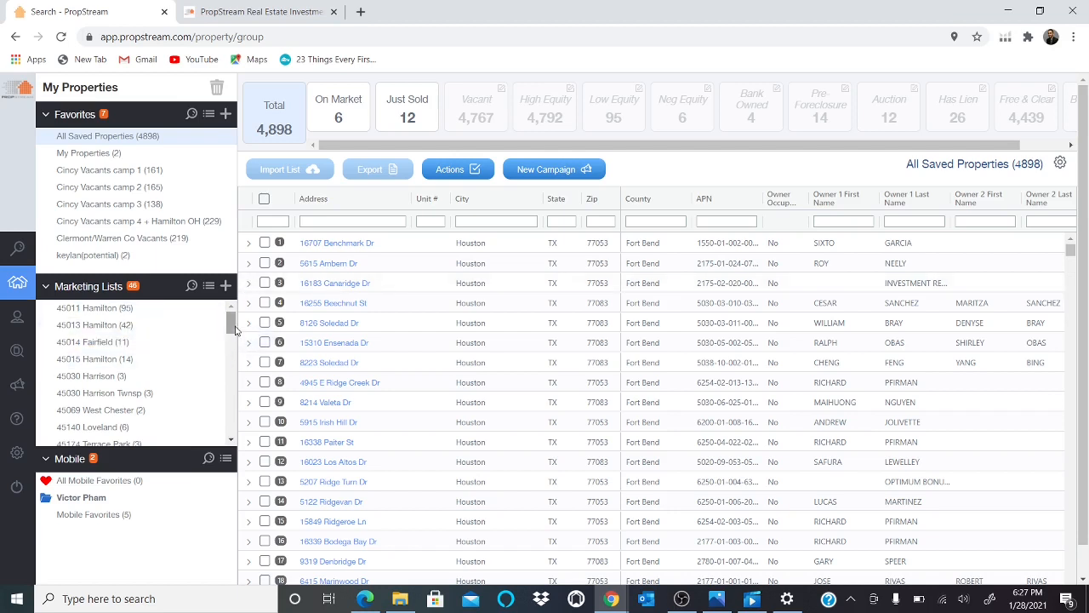
left_click_drag(235, 330, 230, 439)
left_click(132, 388)
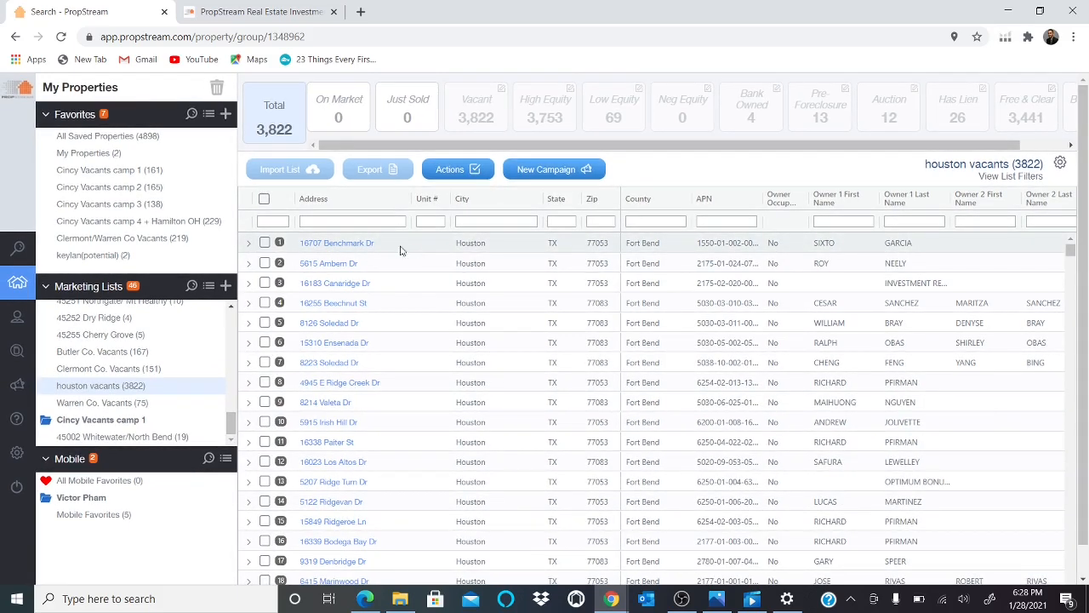
Select all properties in the "houston vacants" list.
left_click(264, 200)
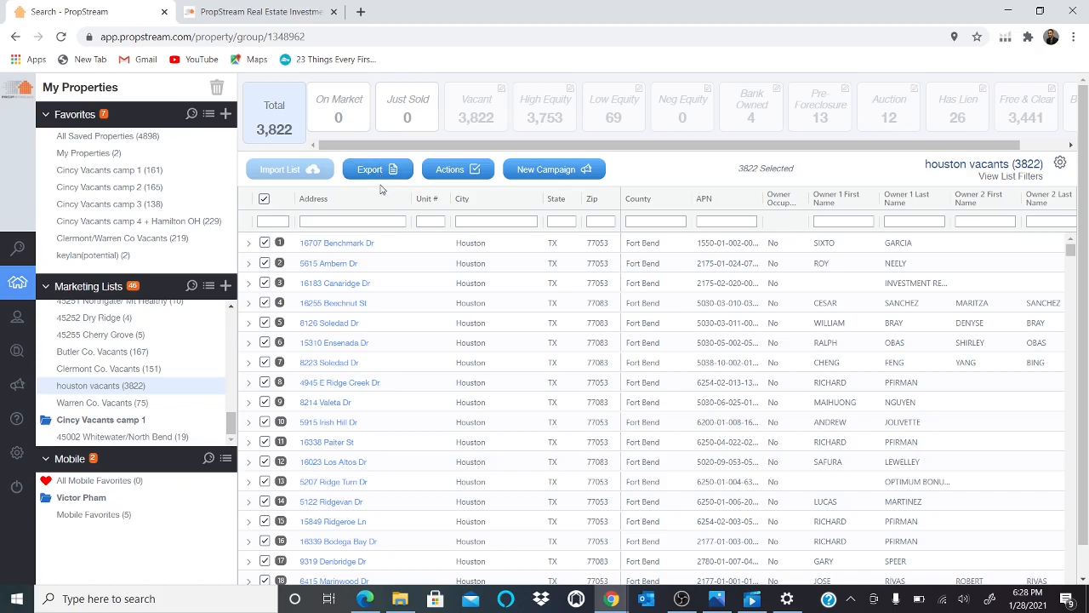
scroll(1086, 286, "down", 1)
mouse_move(1087, 285)
left_mouse_down()
mouse_move(1087, 264)
mouse_move(1082, 360)
mouse_move(1083, 266)
left_mouse_up()
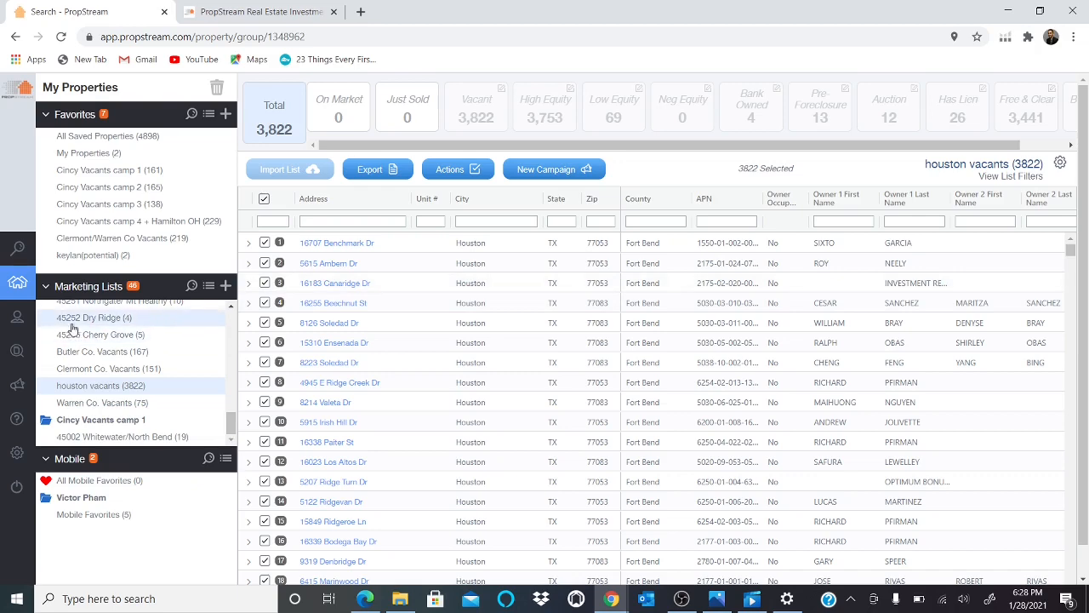
Open Skip Tracing and continue to the REISkip third-party site.
mouse_move(21, 332)
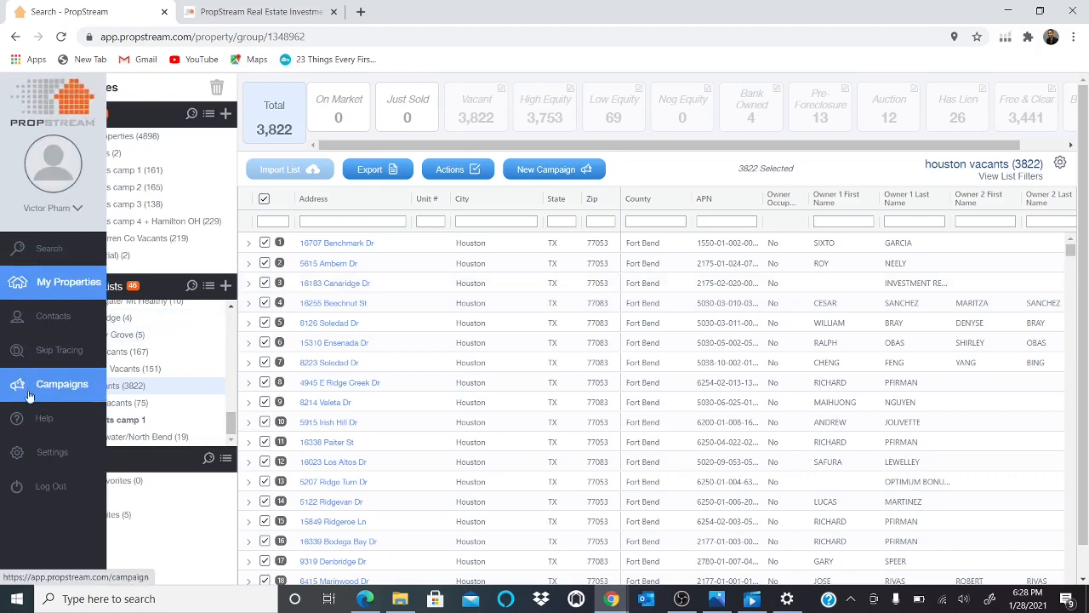
left_click(44, 356)
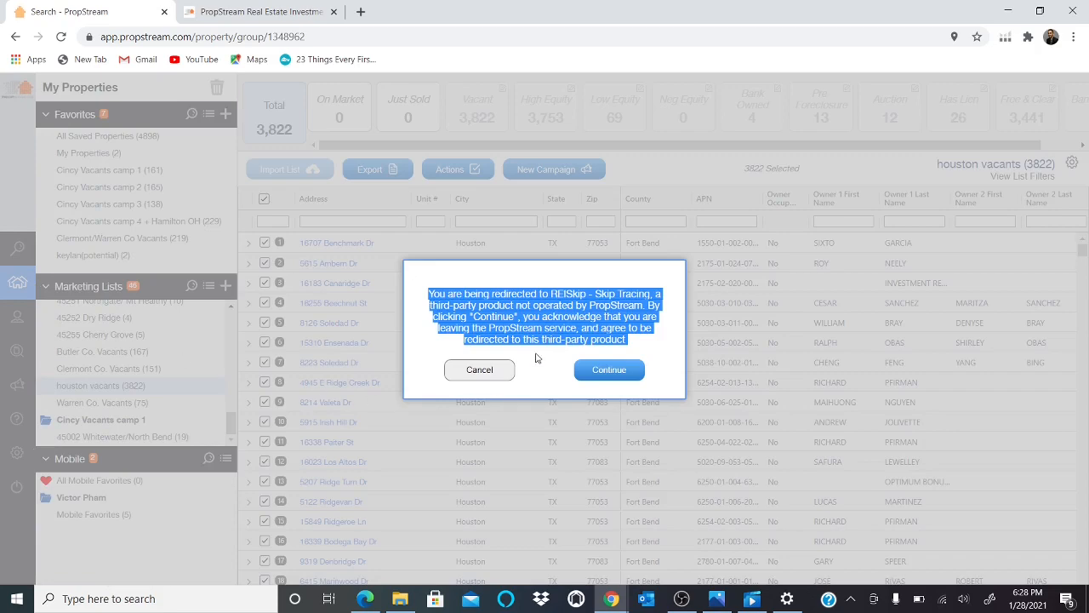
left_click(600, 378)
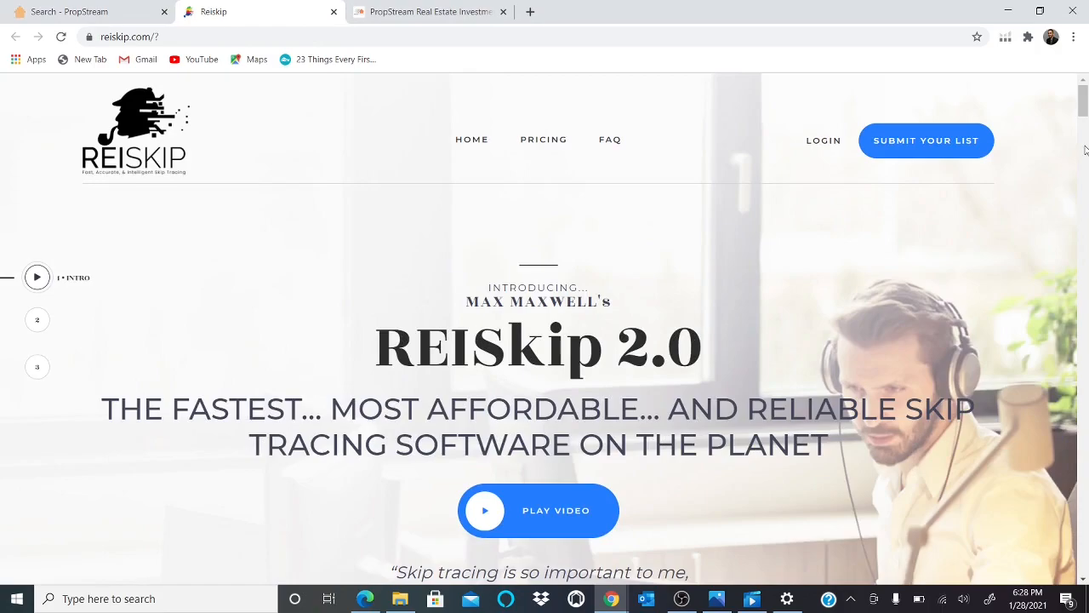
mouse_move(1083, 107)
left_mouse_down()
mouse_move(1078, 228)
mouse_move(1082, 102)
left_mouse_up()
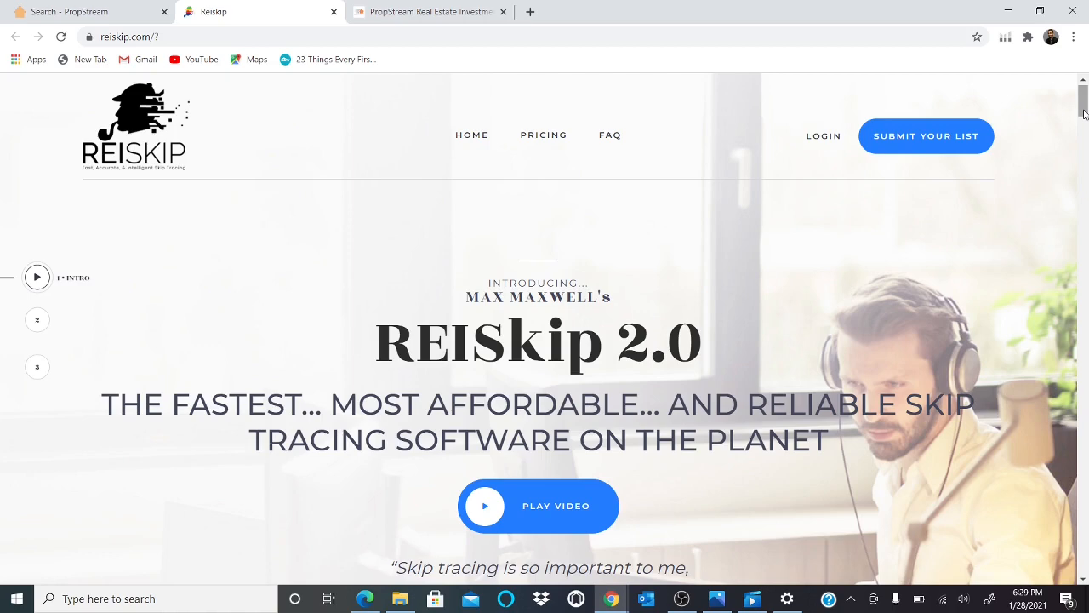
mouse_move(1084, 114)
left_mouse_down()
mouse_move(1084, 127)
mouse_move(1084, 102)
left_mouse_up()
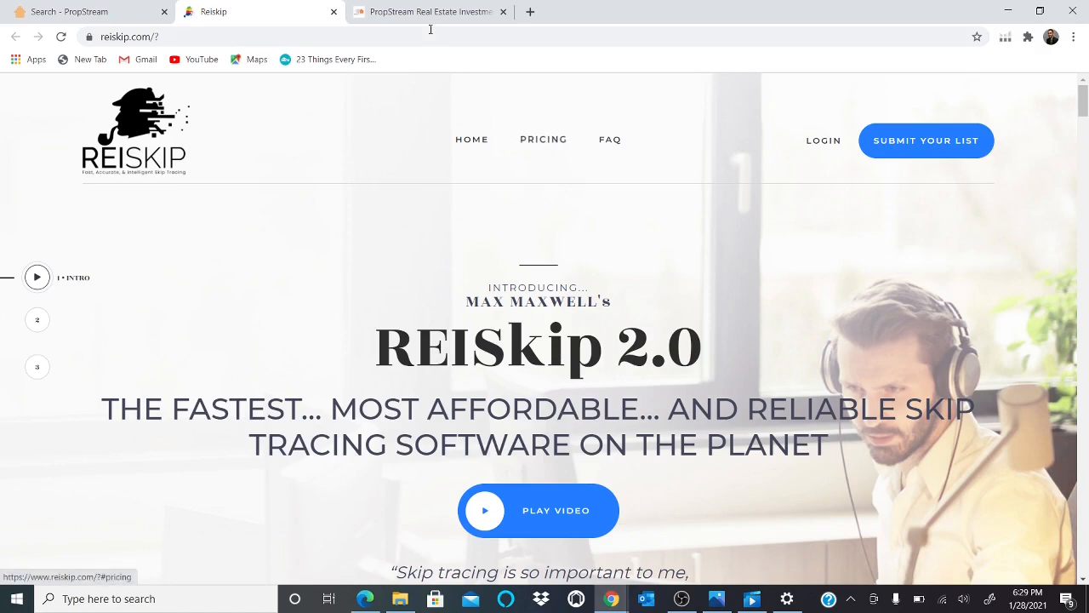
Return to the PropStream app tab and open the Marketing Campaigns section.
left_click(405, 13)
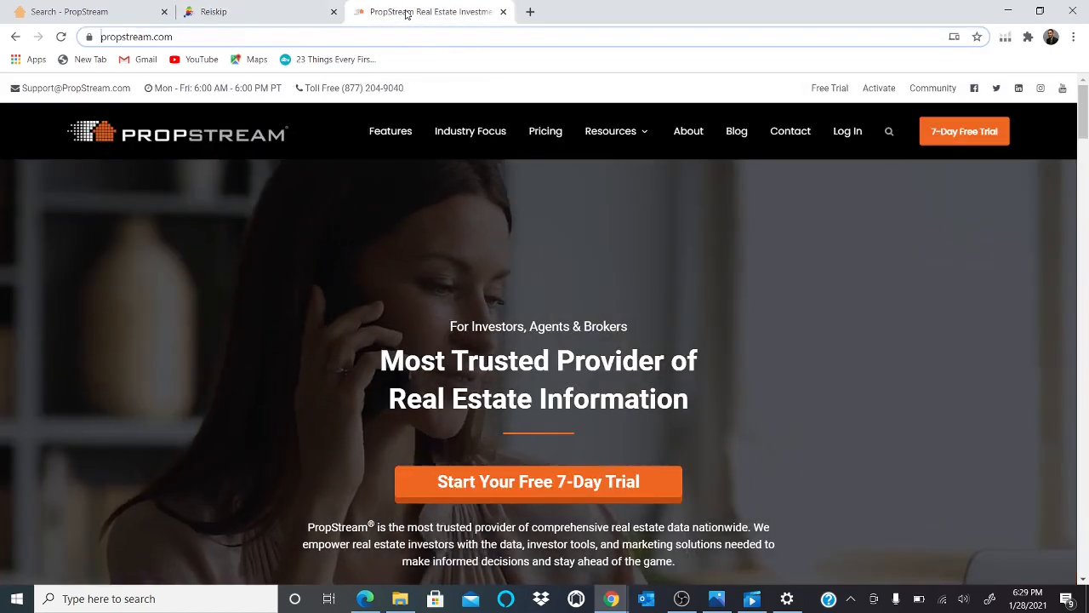
left_click(120, 7)
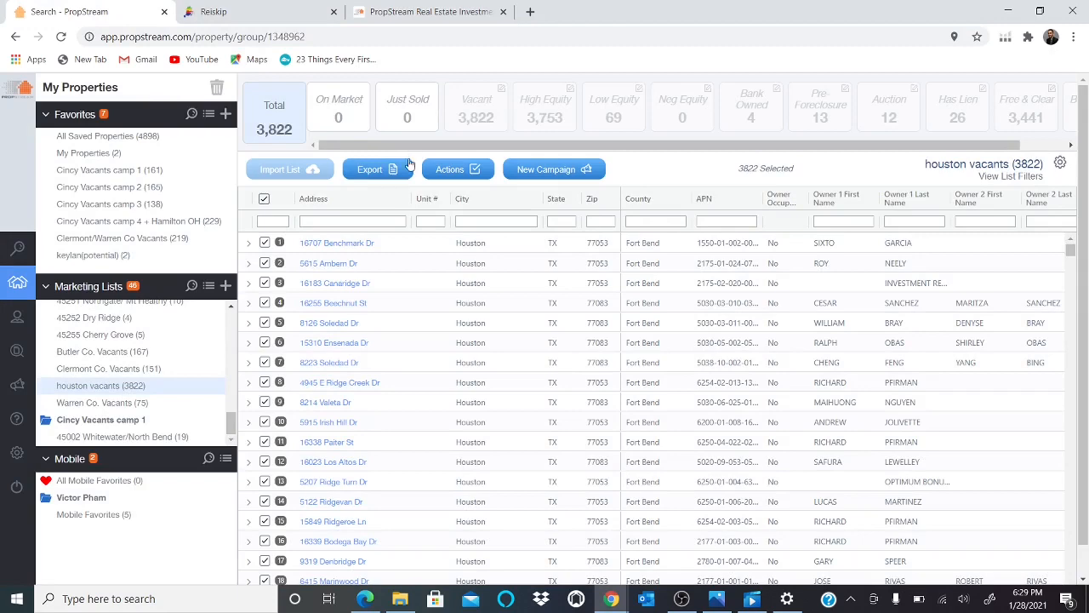
mouse_move(13, 356)
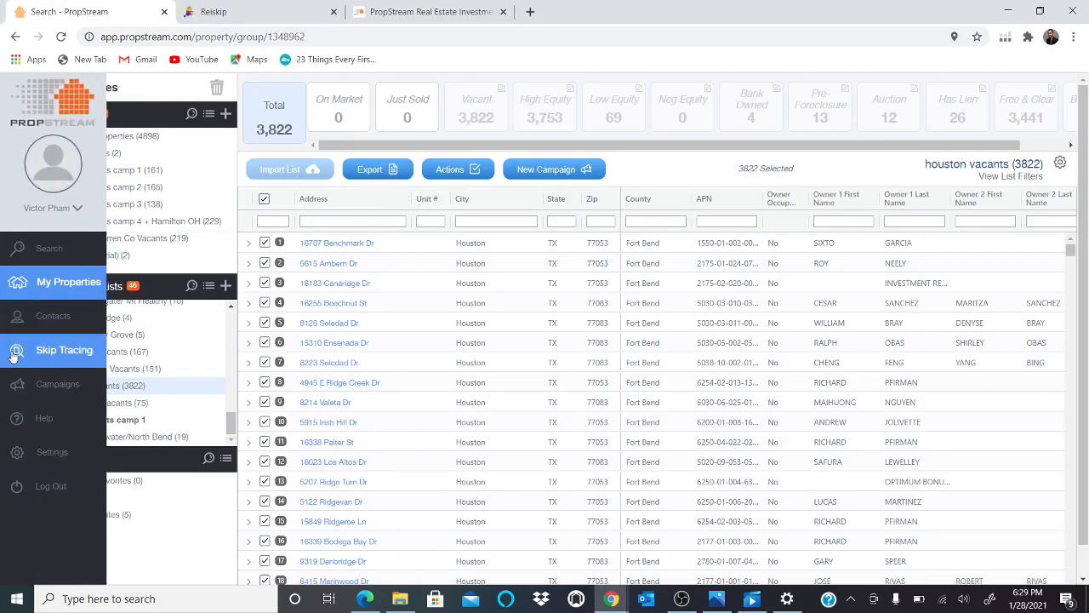
left_click(30, 395)
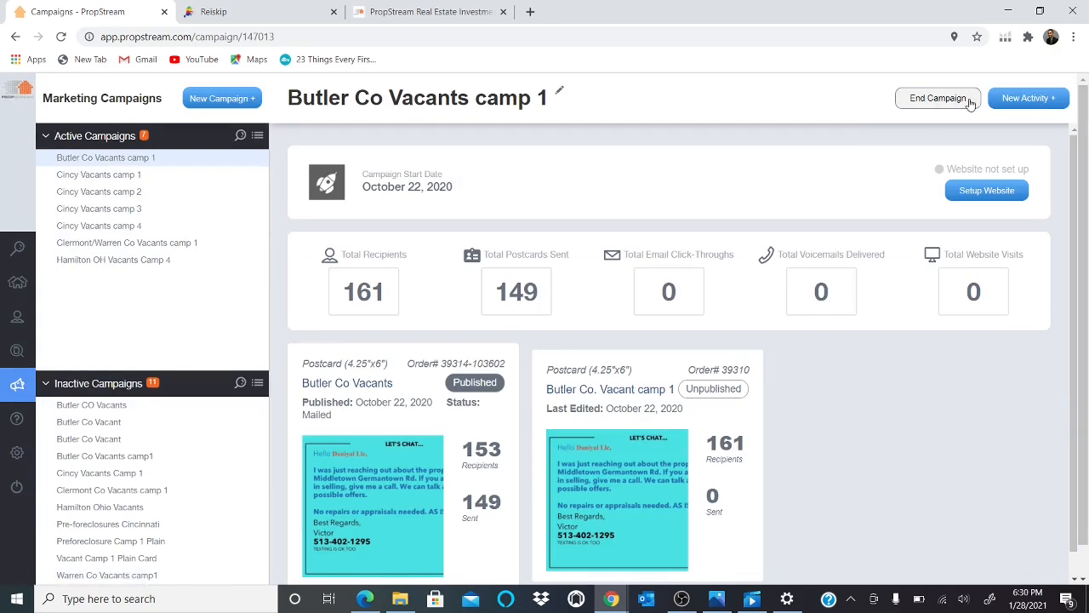
Open a new campaign form, then go back to the property search.
left_click(224, 102)
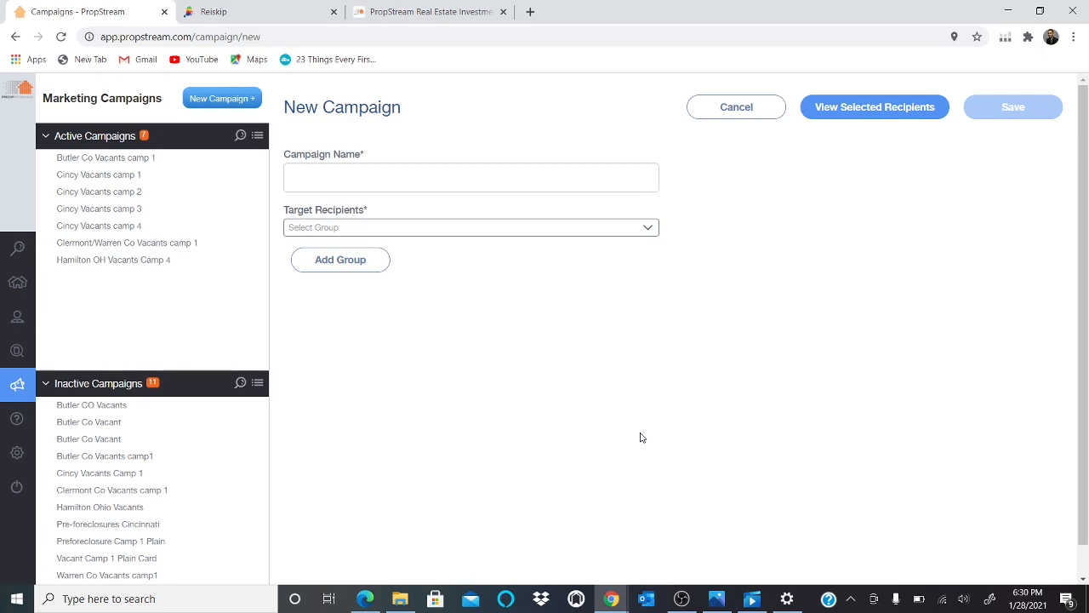
mouse_move(38, 331)
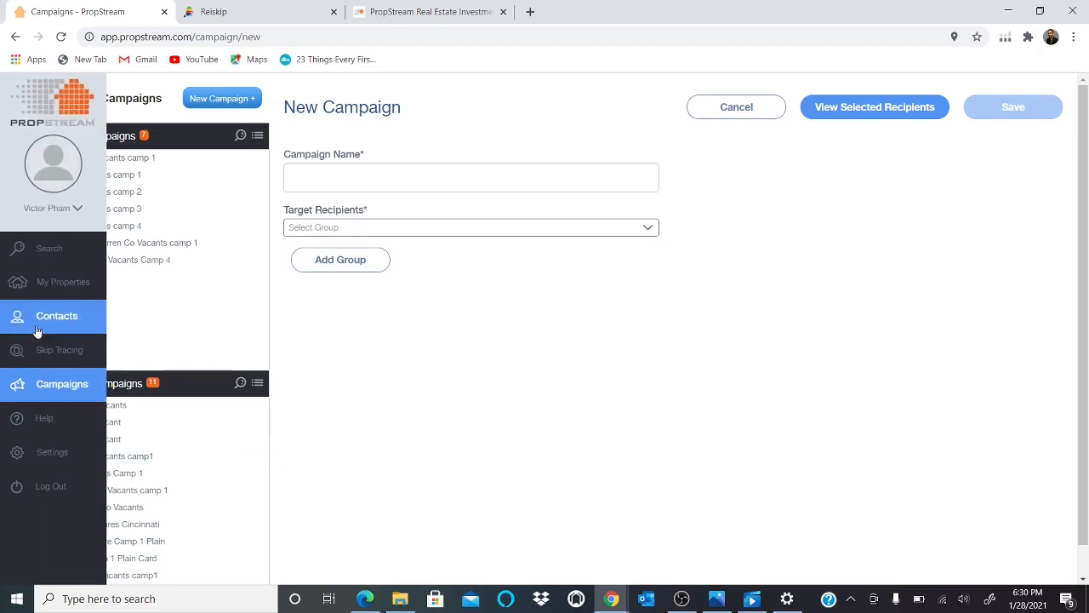
left_click(52, 255)
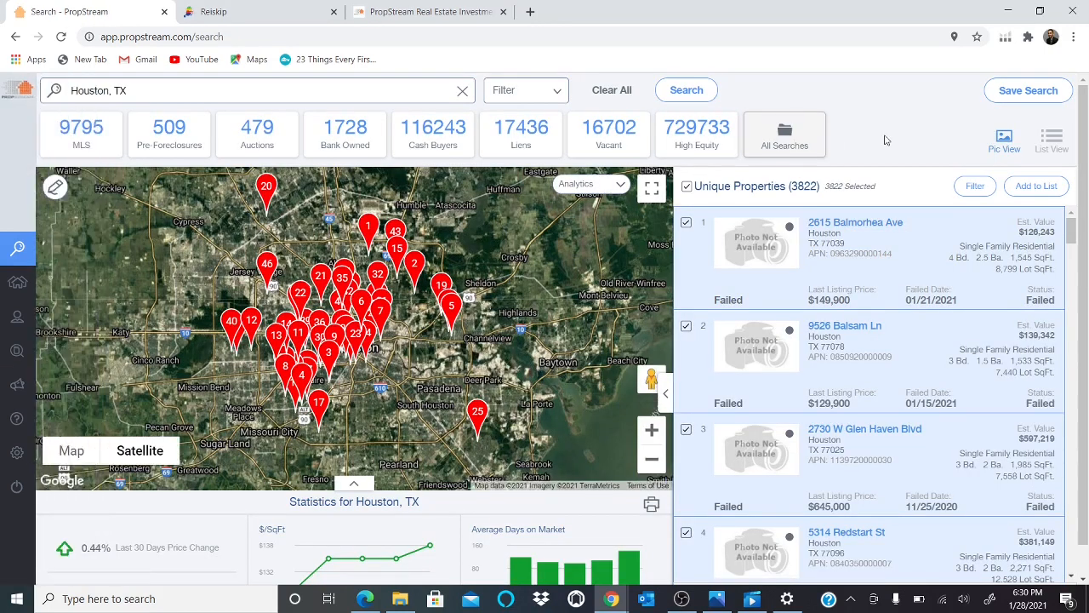